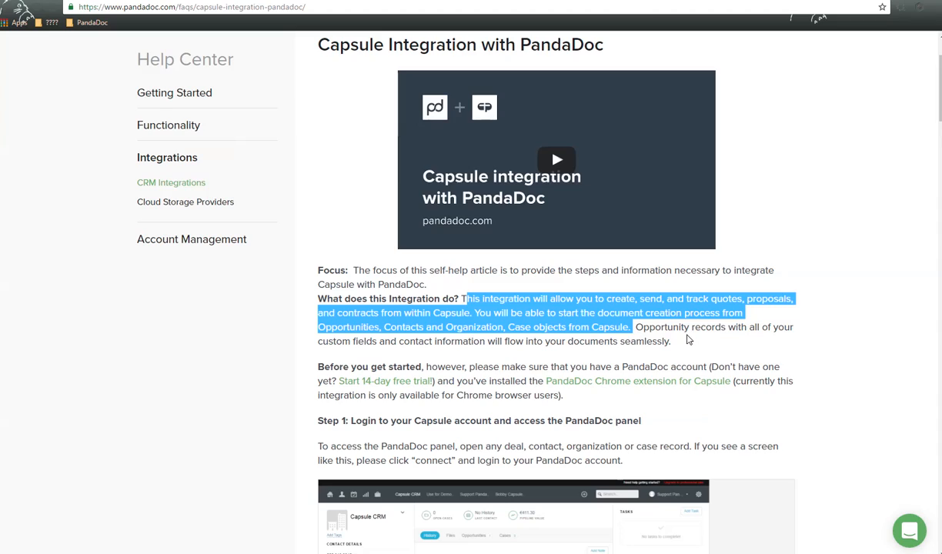
Install the Documents Automation for Capsule CRM extension in Chrome from the link in the integration article and open its popup.
click(666, 330)
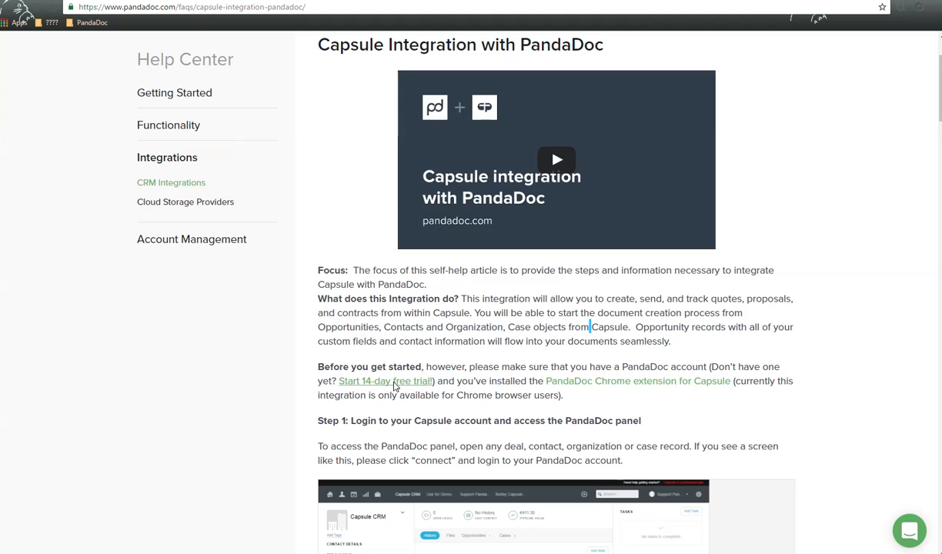
double_click(469, 382)
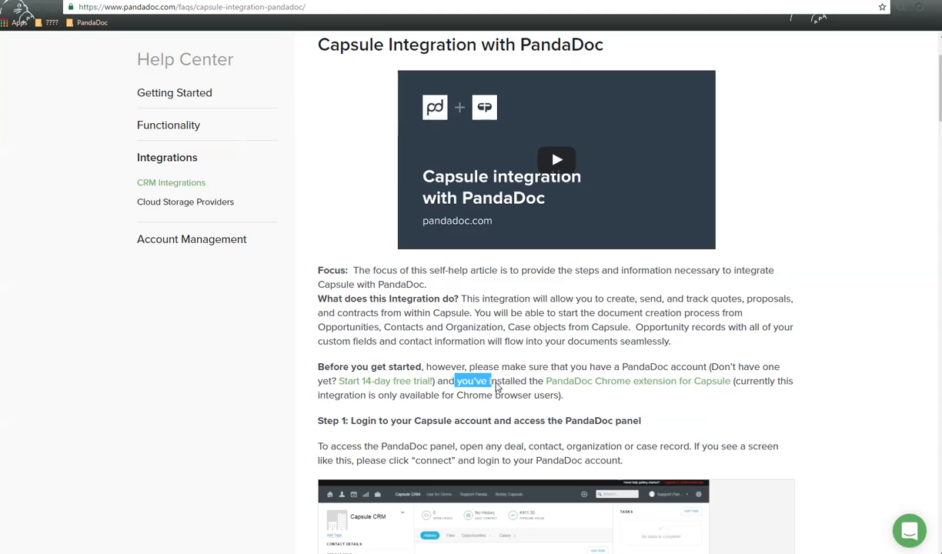
drag(496, 389, 530, 389)
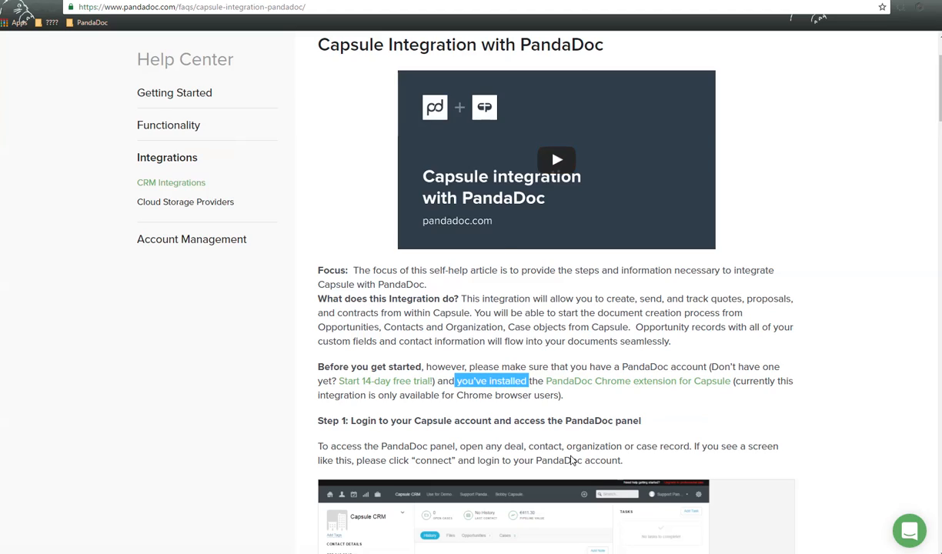
click(604, 382)
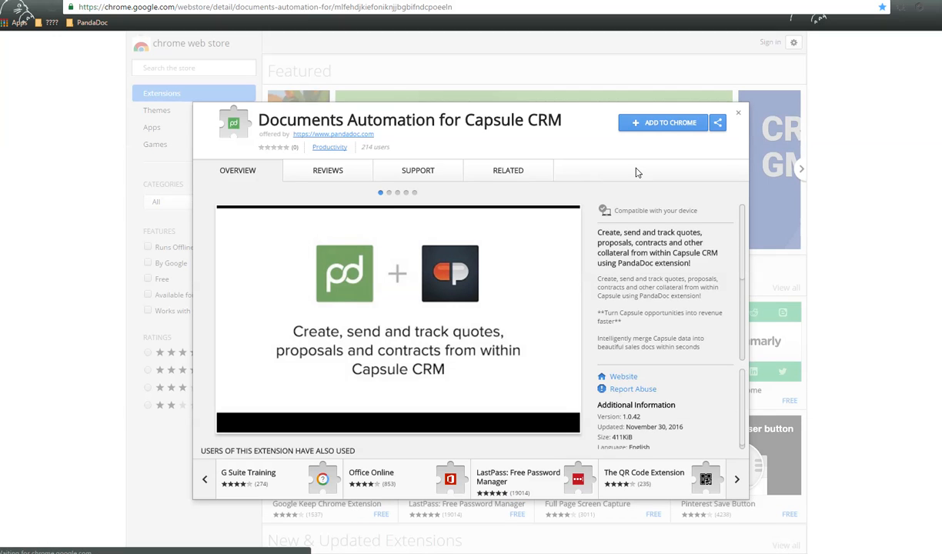
click(662, 123)
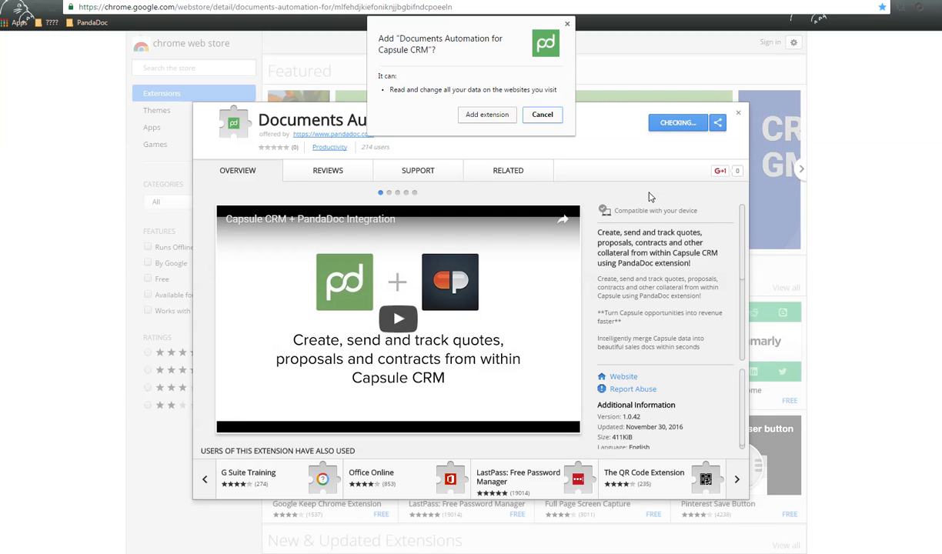
click(489, 115)
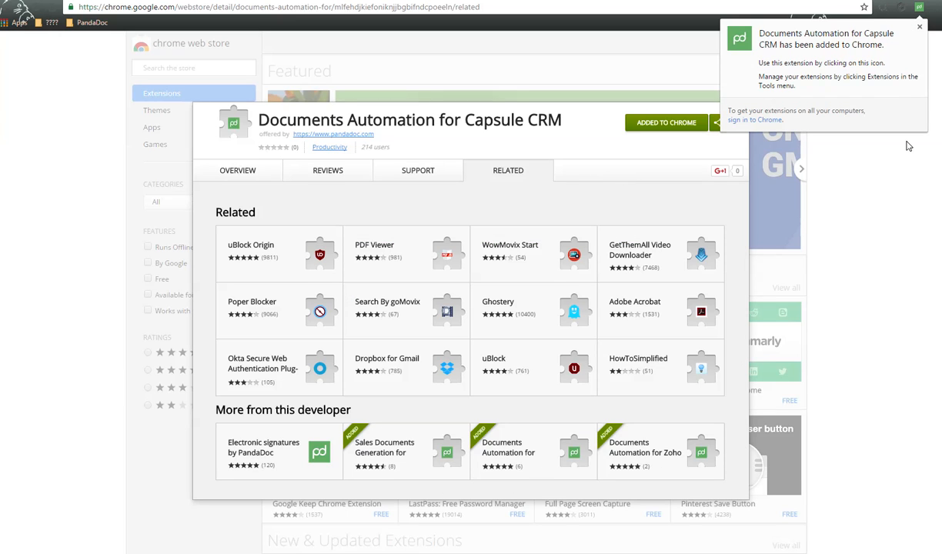
click(907, 147)
click(918, 7)
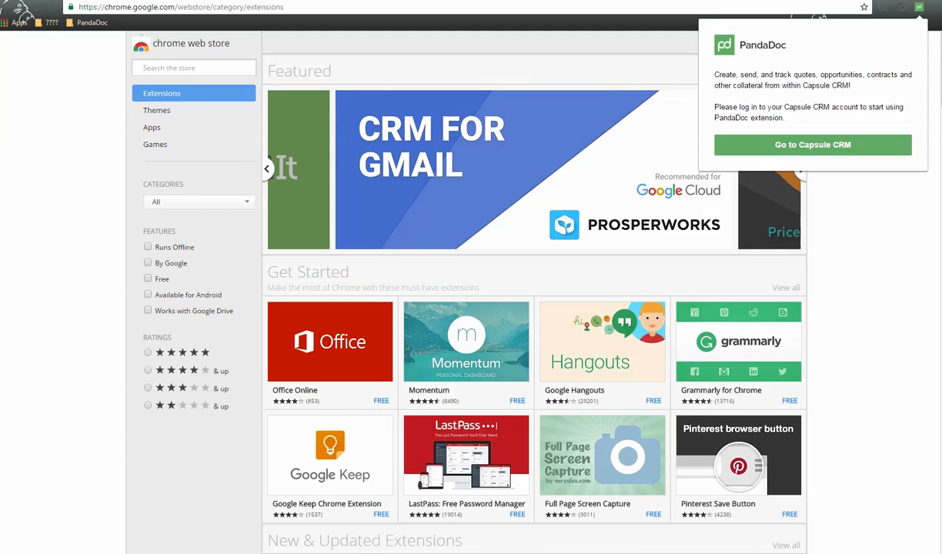
Review Step 1 of the integration article, switch to the Use for Demo Purposes opportunity in Capsule and reload it to load the PandaDoc panel.
key(ctrl+shift+Tab)
scroll(557, 319, down, 2)
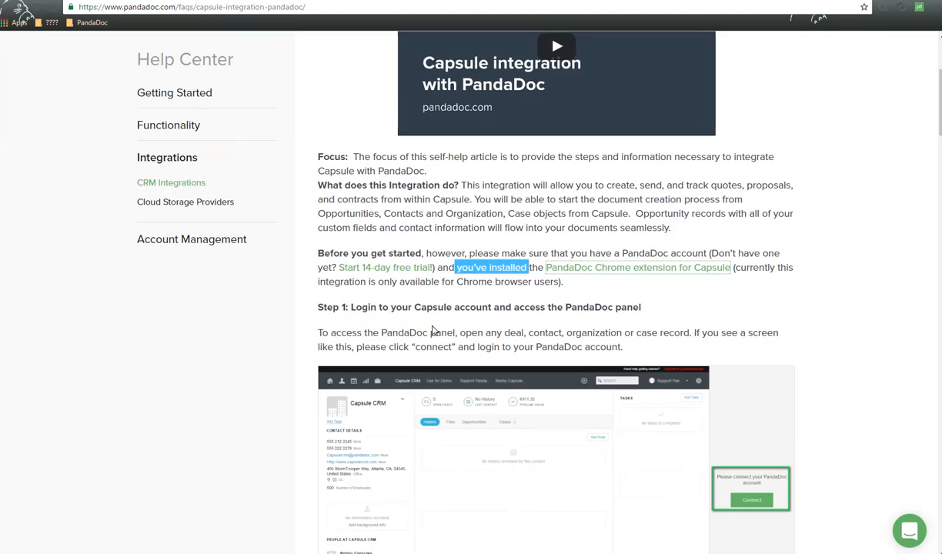
click(396, 311)
drag(362, 307, 495, 308)
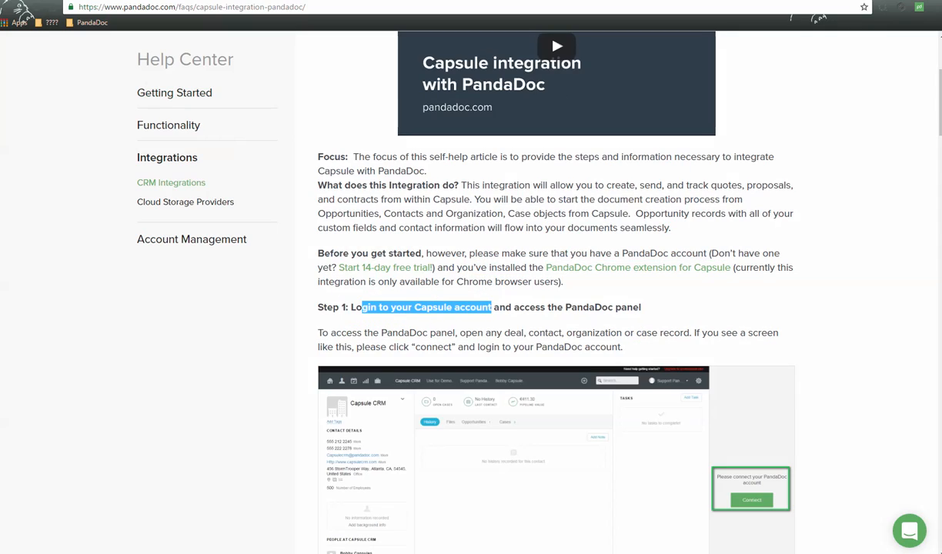
click(178, 1)
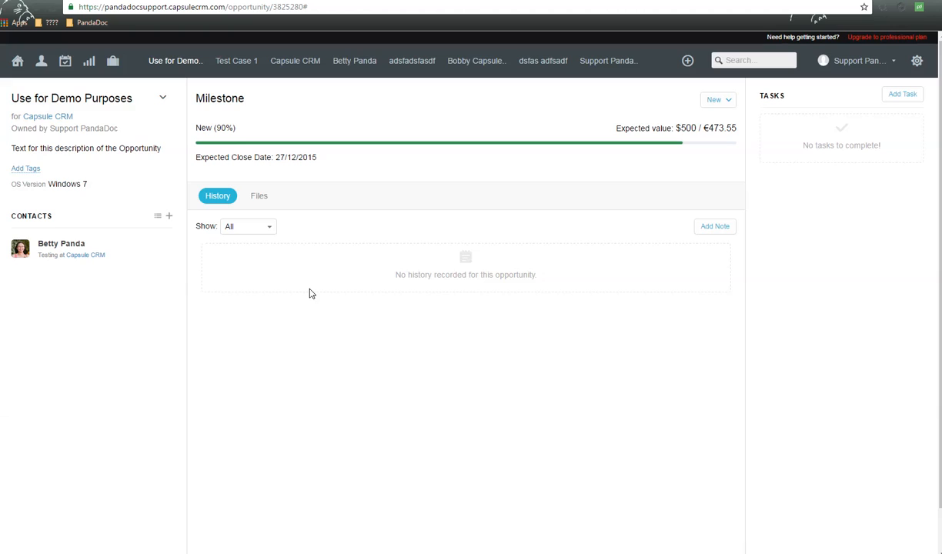
key(F5)
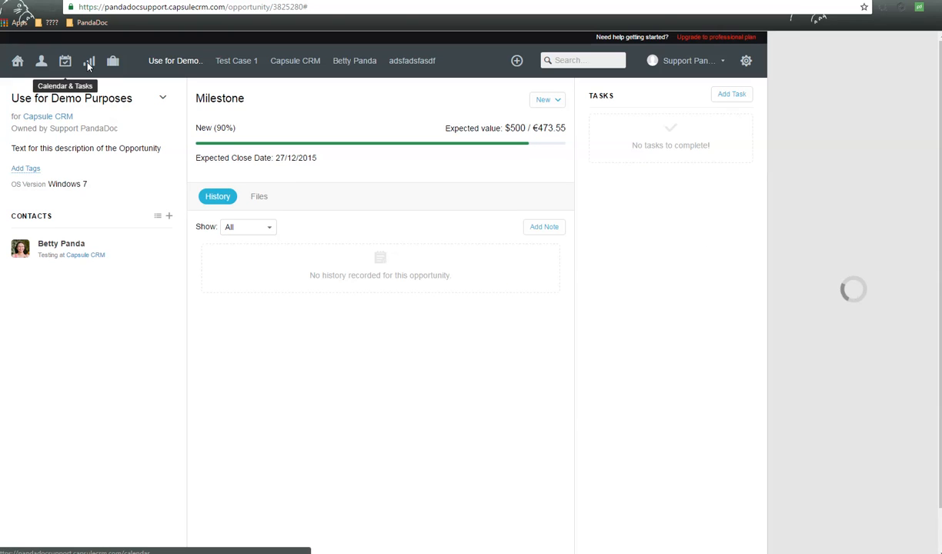
Check the PandaDoc panel on the Testing contact's record and on the Capsule CRM organisation record.
click(42, 61)
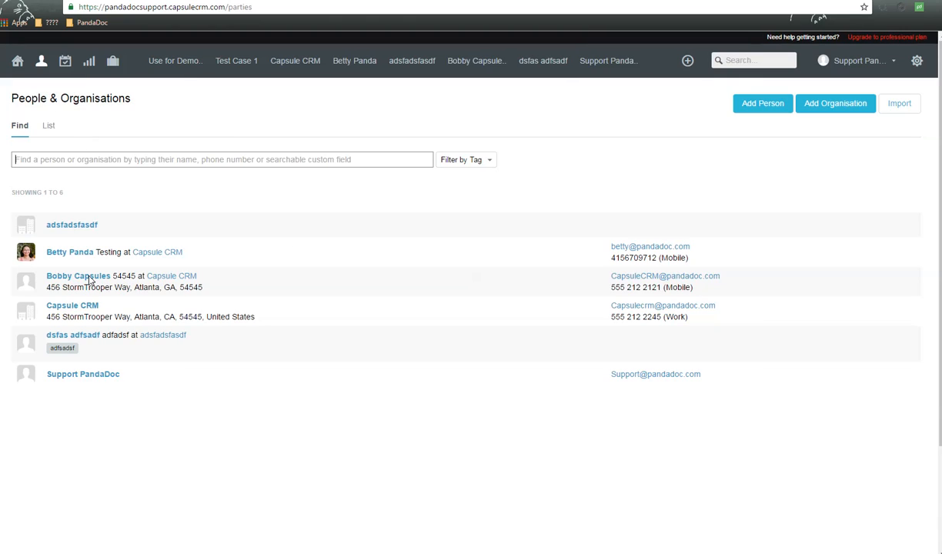
click(72, 254)
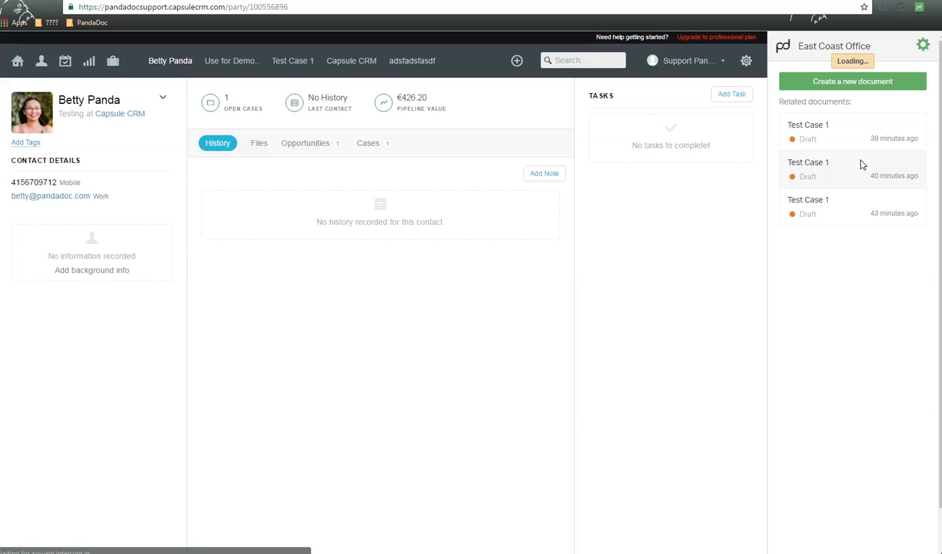
click(42, 60)
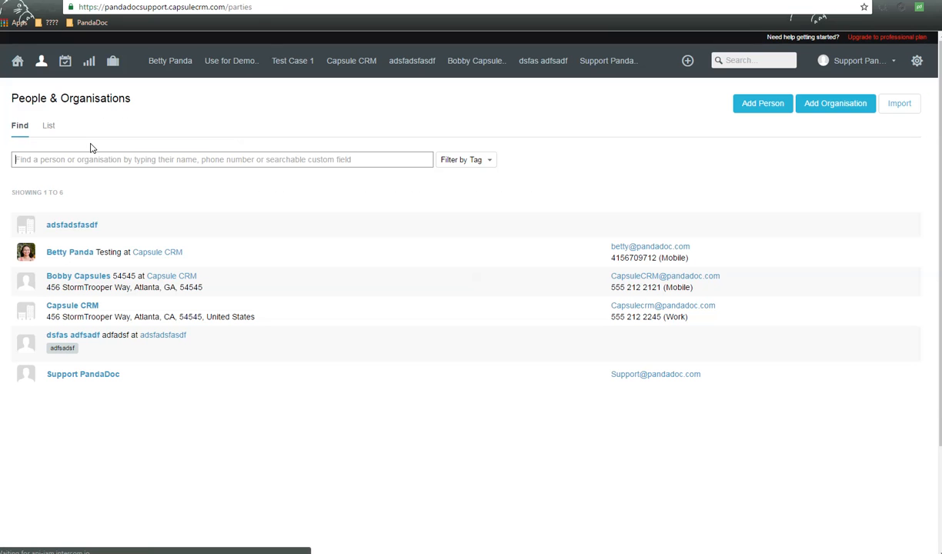
click(83, 306)
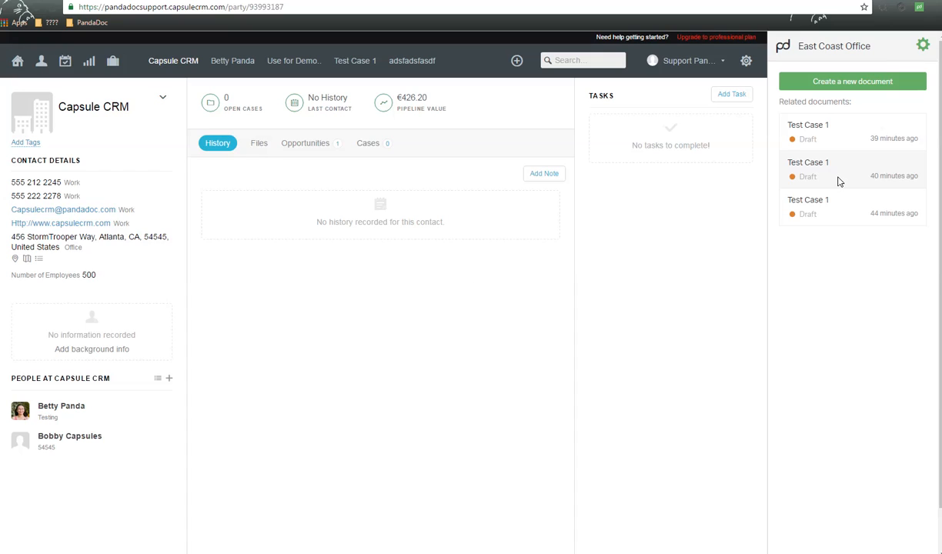
Check the PandaDoc panel on the Use for Demo Purposes opportunity from the sales pipeline list and on the Test Case 1 case.
click(90, 60)
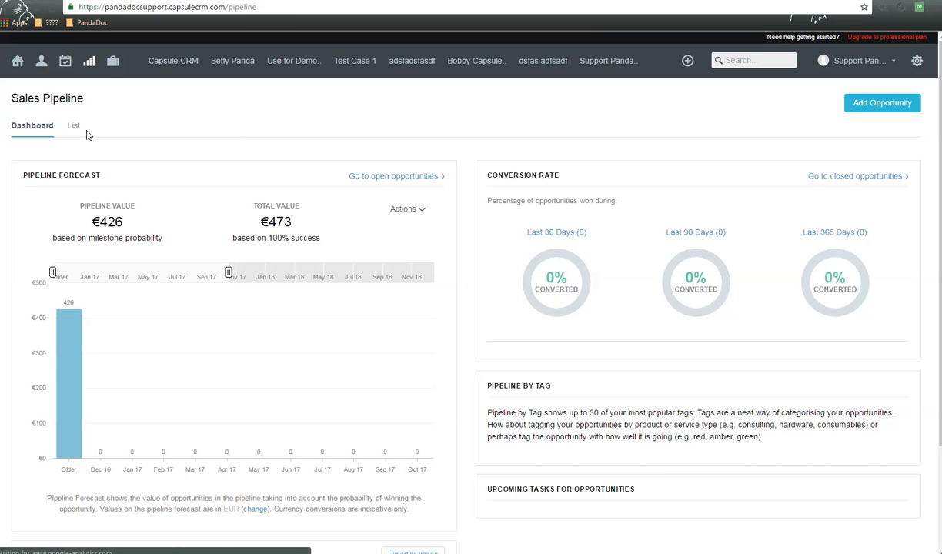
click(74, 128)
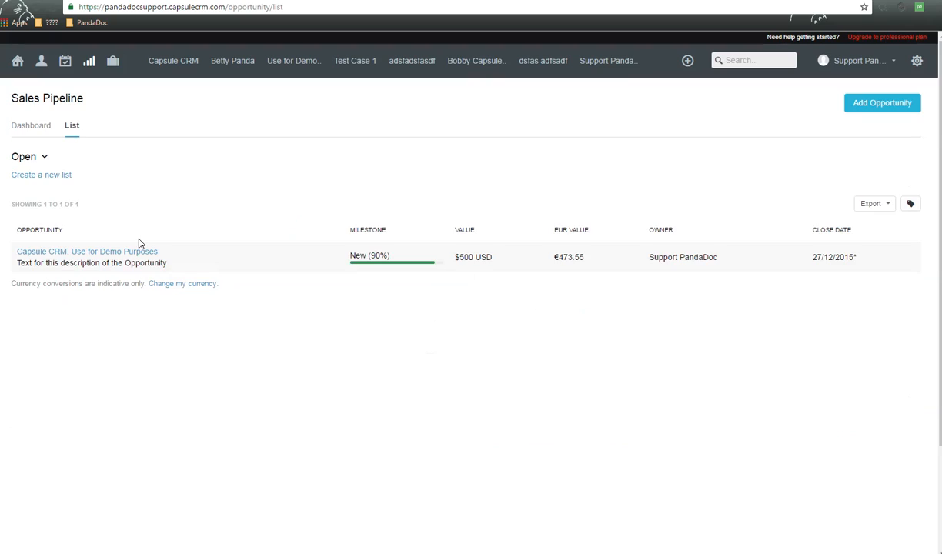
click(132, 243)
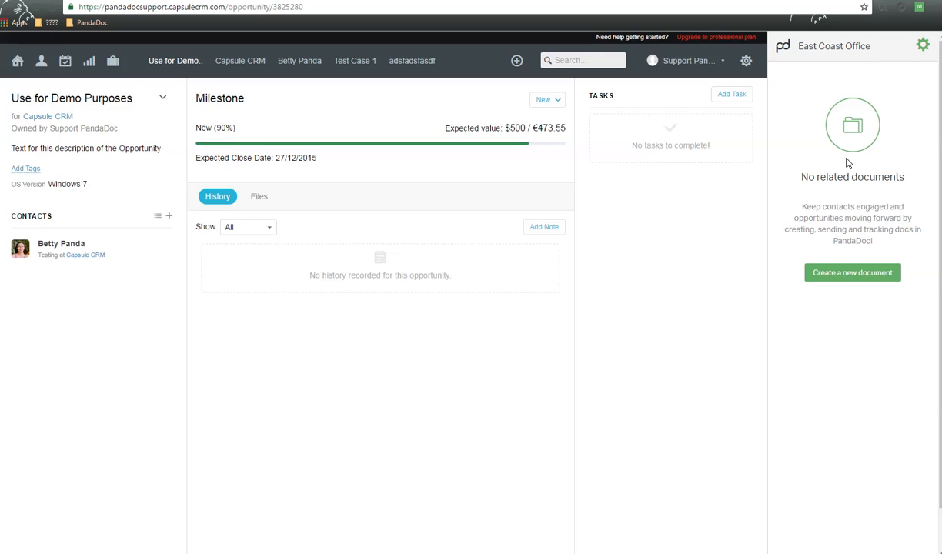
click(113, 61)
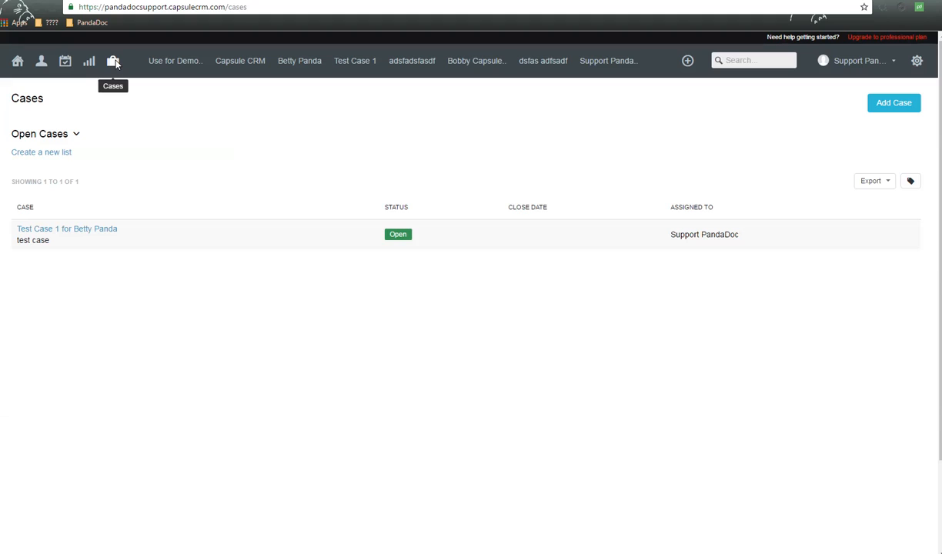
click(89, 235)
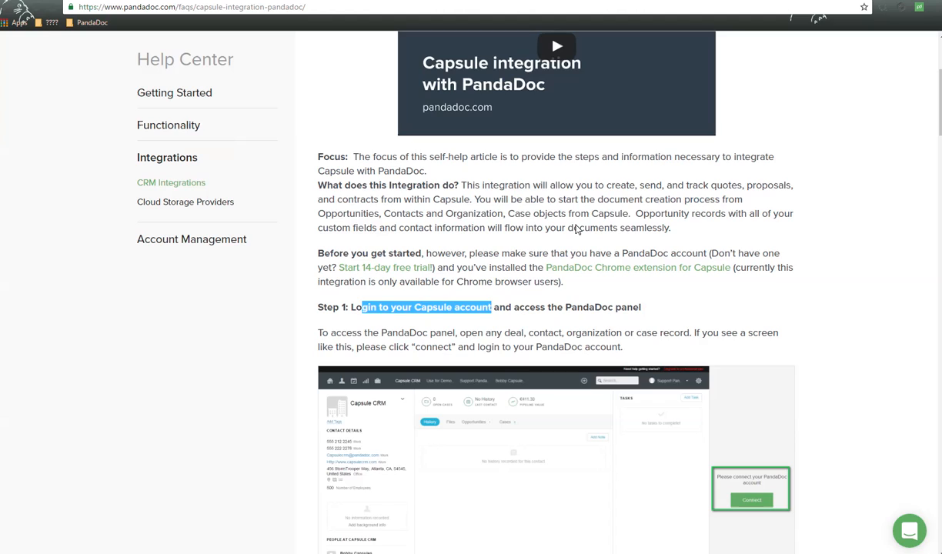
Return to the integration article and read Step 2 and Step 2-A on setting up PandaDoc templates and roles.
click(510, 215)
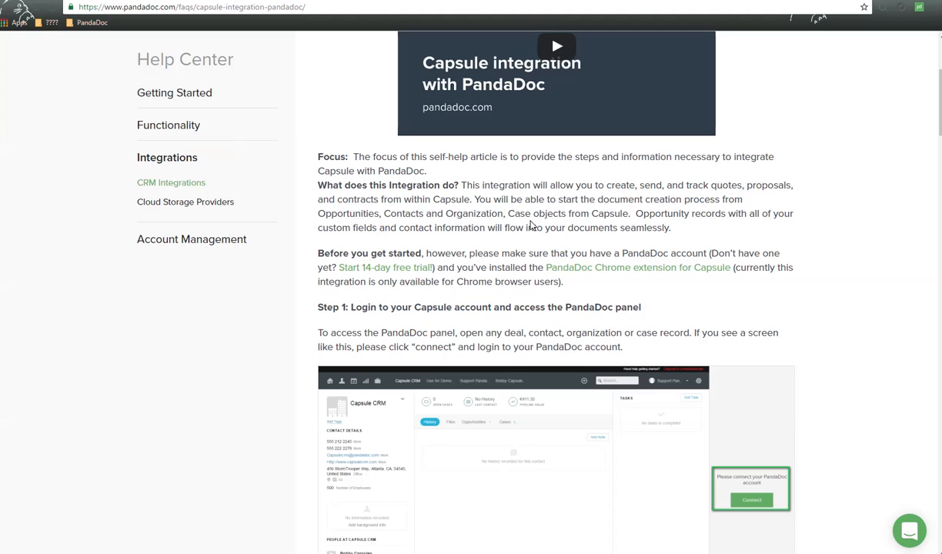
scroll(529, 226, down, 3)
scroll(530, 227, down, 5)
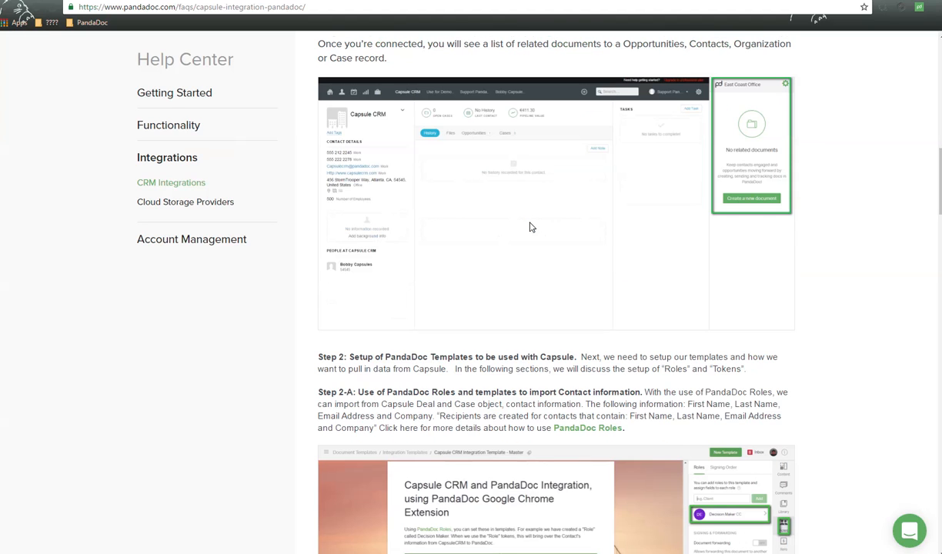
scroll(529, 227, down, 1)
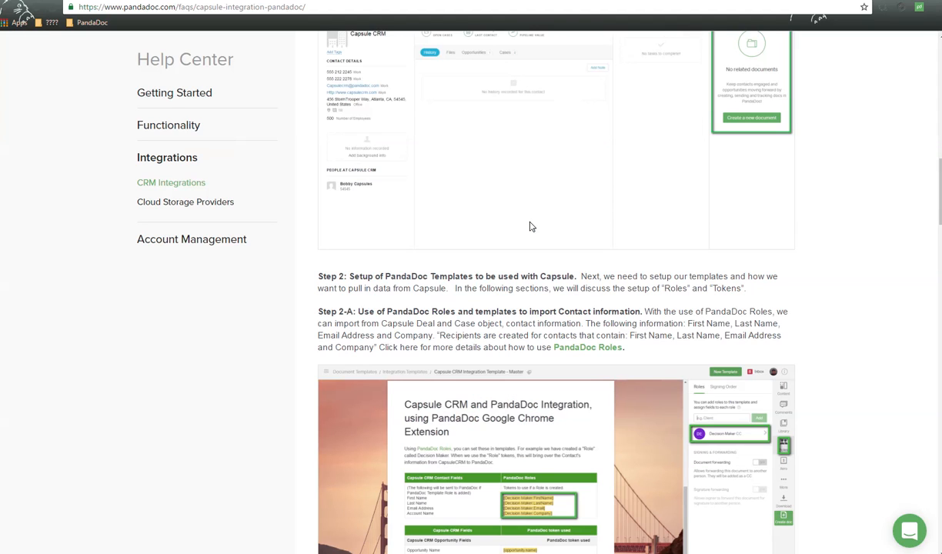
scroll(530, 226, down, 1)
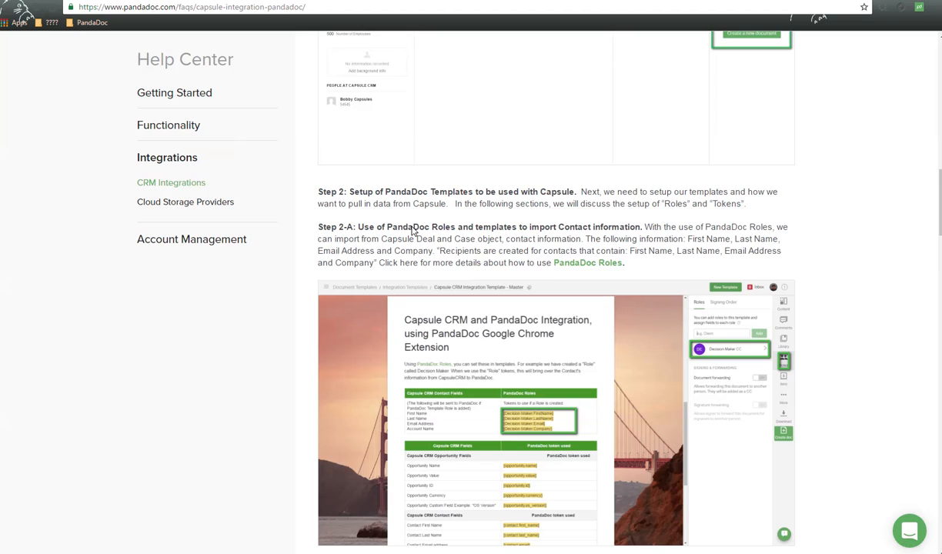
scroll(413, 230, down, 1)
drag(386, 170, 529, 176)
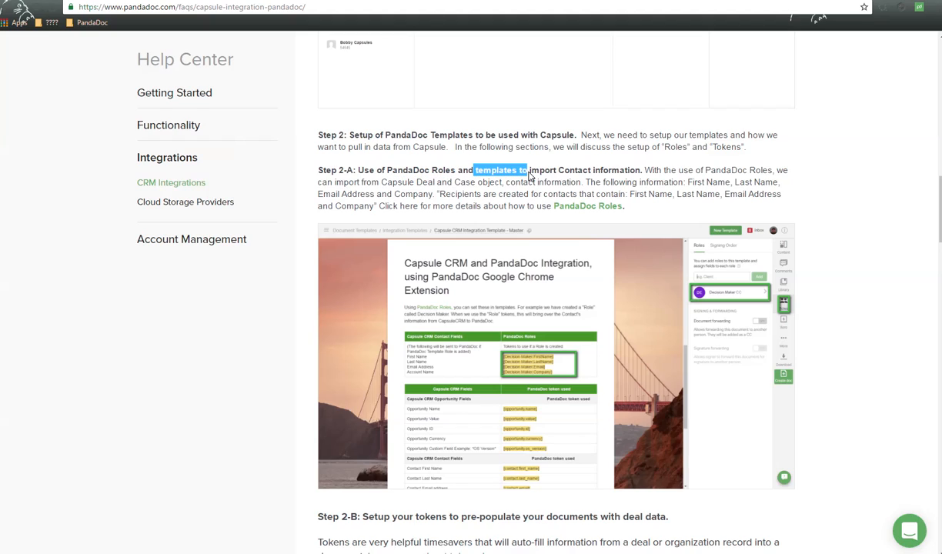
drag(671, 172, 773, 173)
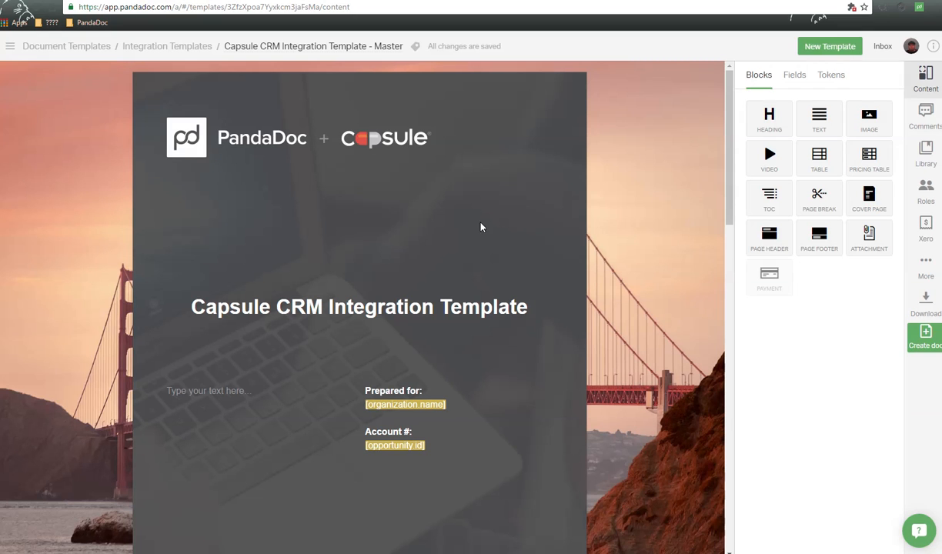
Examine the roles and the token list of the Capsule CRM Integration Template - Master in PandaDoc.
scroll(523, 212, down, 6)
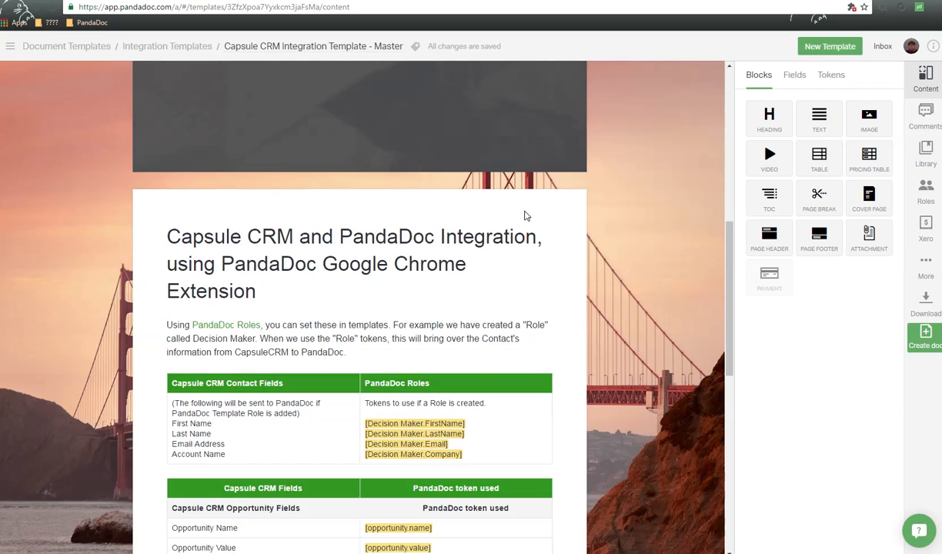
scroll(523, 215, down, 3)
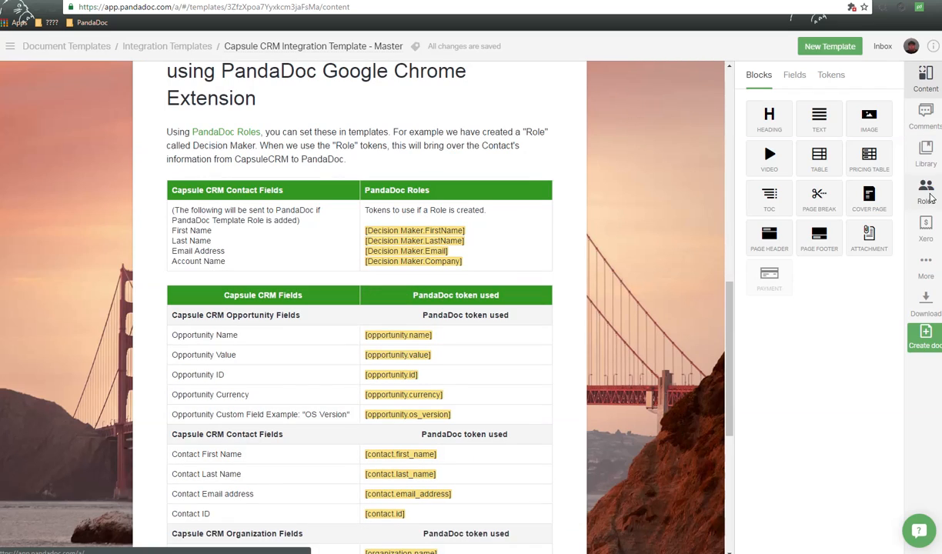
click(925, 193)
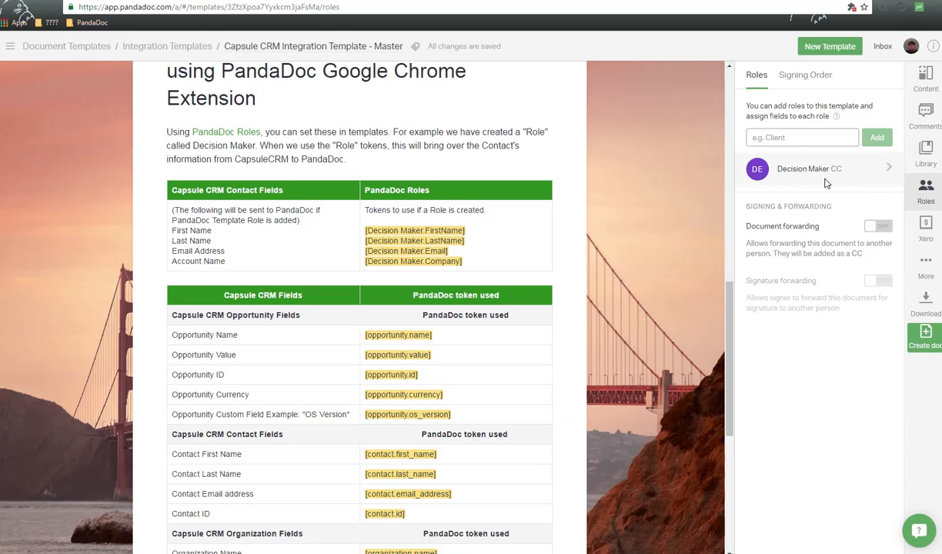
click(927, 81)
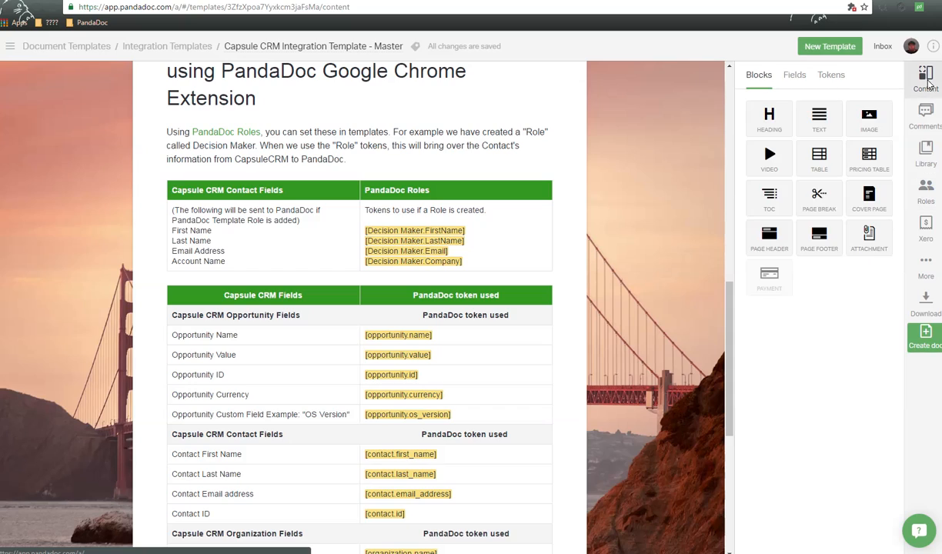
click(832, 77)
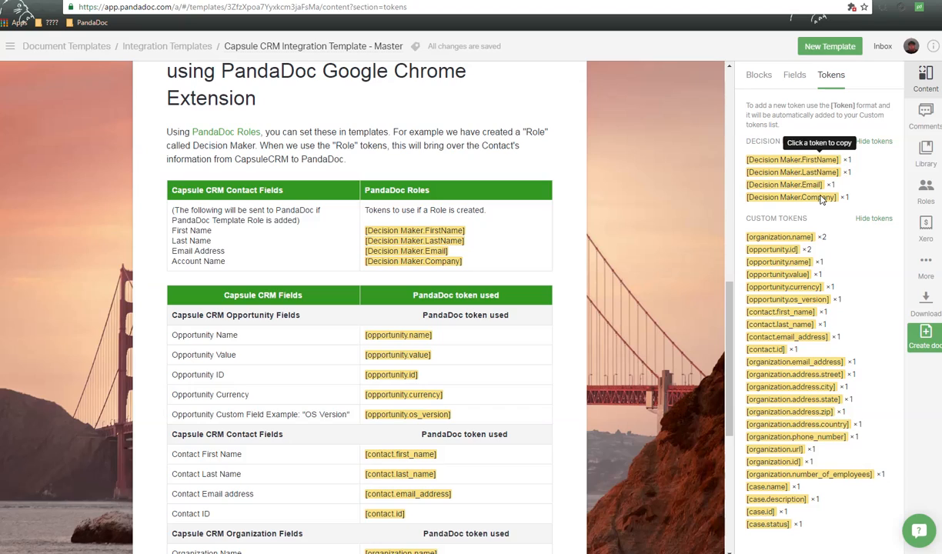
Examine the role tokens in the template's Capsule CRM Contact Fields table and the opportunity tokens in the Capsule CRM Fields table.
click(474, 236)
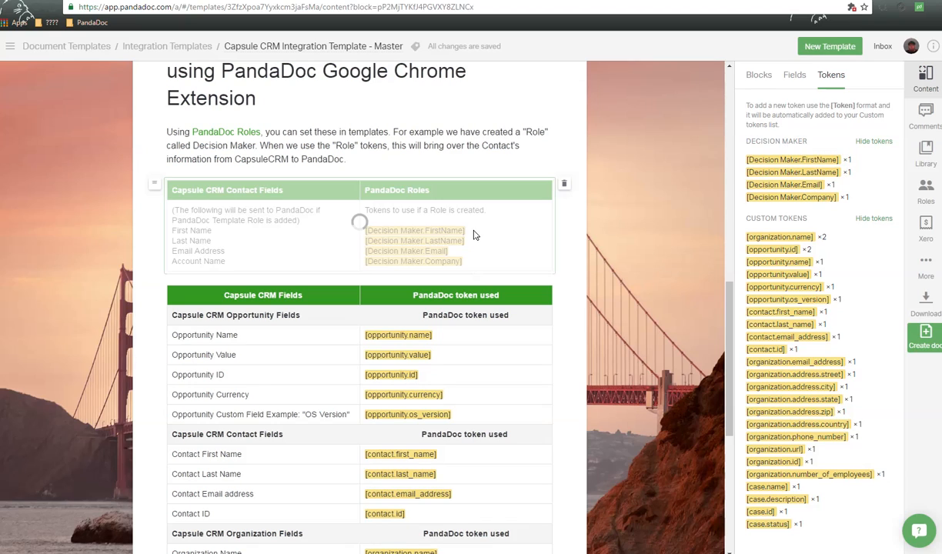
click(477, 236)
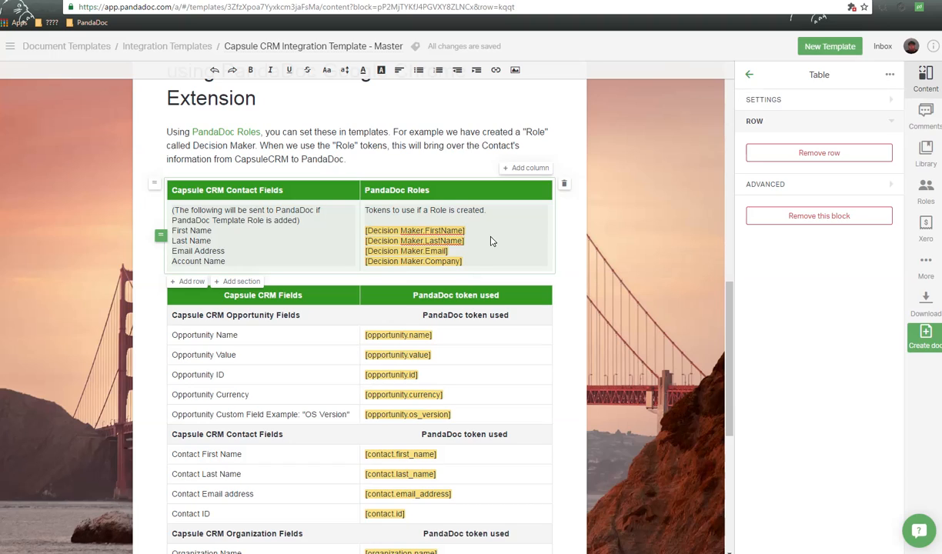
scroll(492, 241, down, 1)
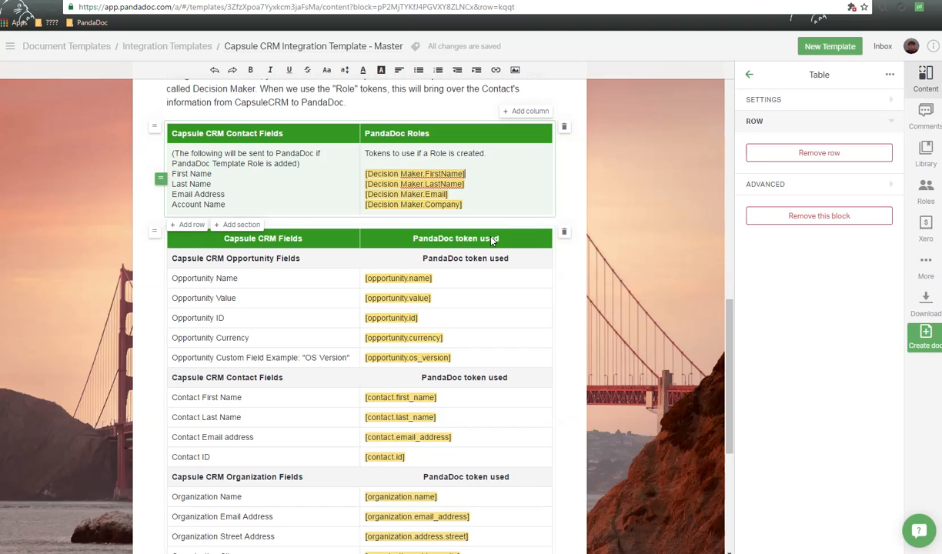
click(441, 282)
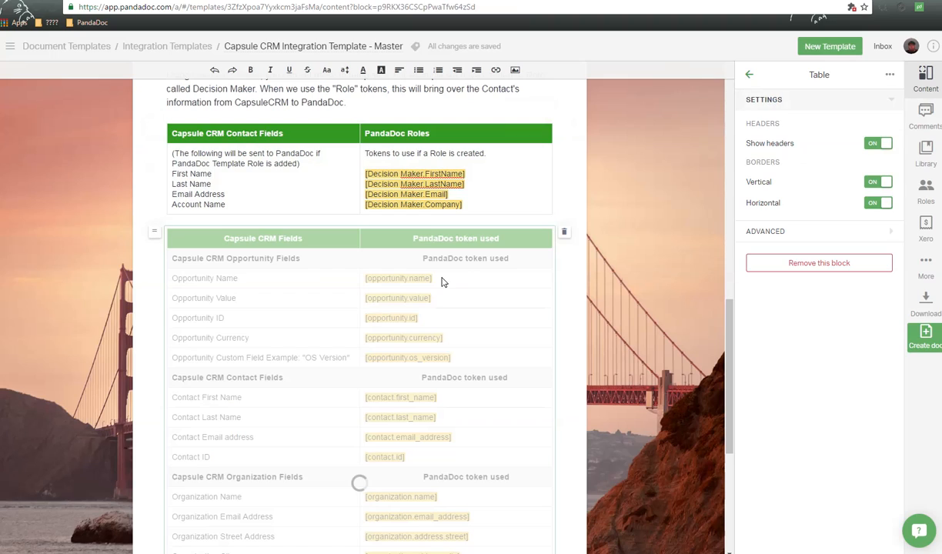
Return to the integration article and read Step 2-B on setting up tokens, down to the example list of Capsule tokens.
click(370, 279)
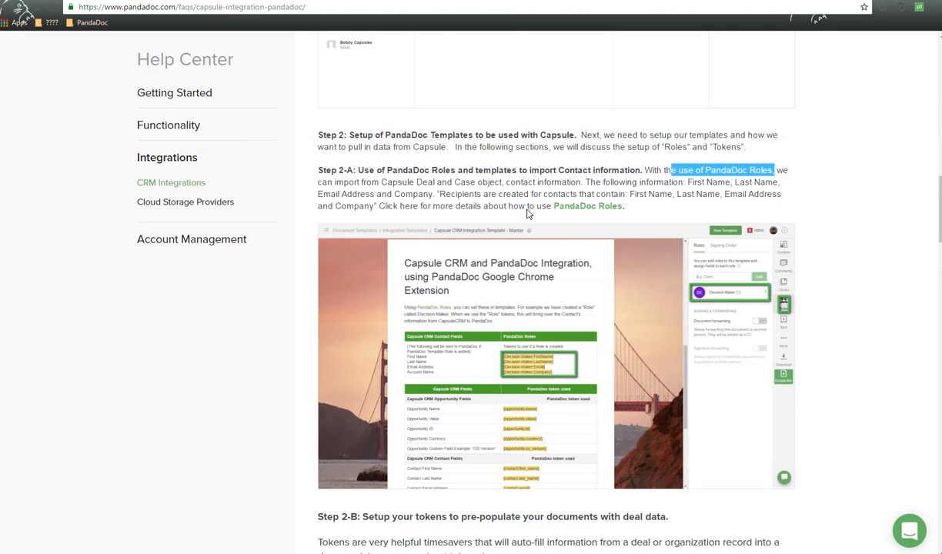
scroll(527, 217, down, 1)
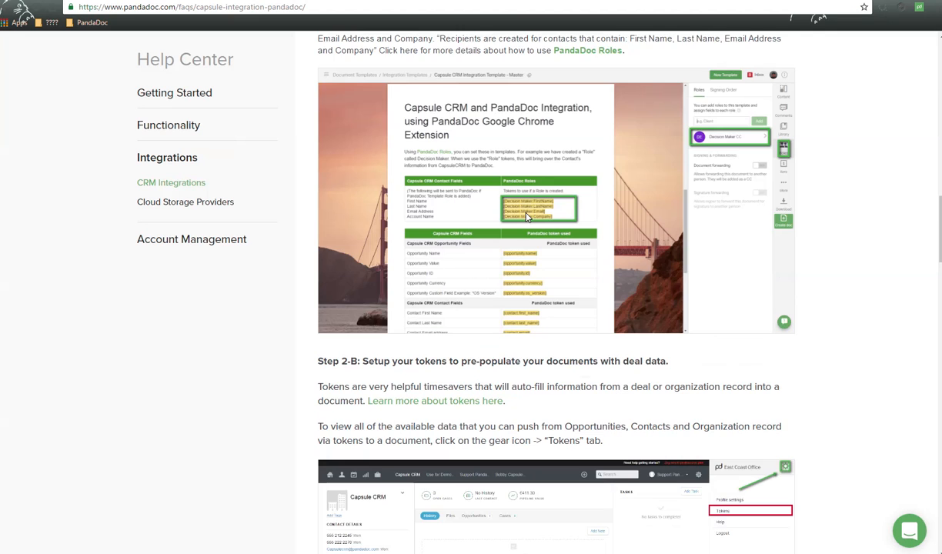
scroll(527, 217, down, 4)
scroll(527, 220, down, 4)
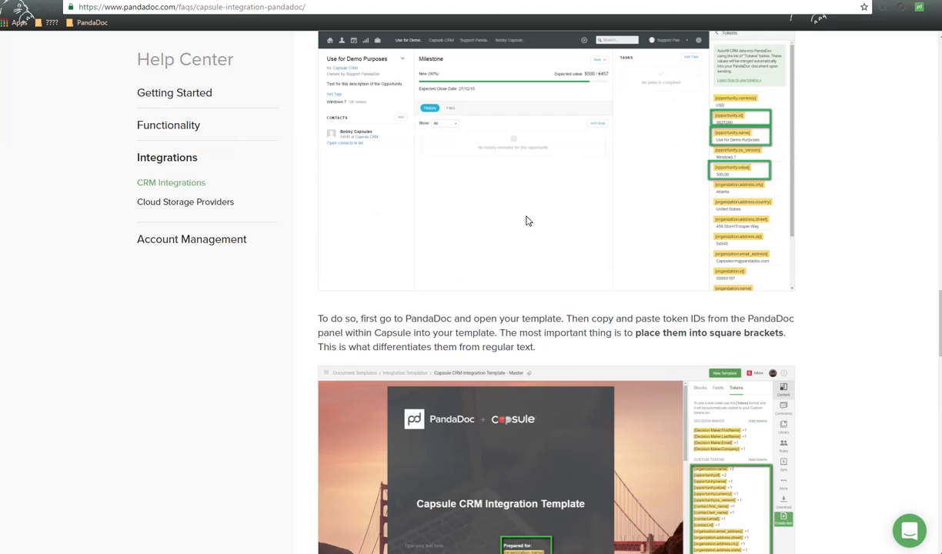
scroll(527, 220, down, 5)
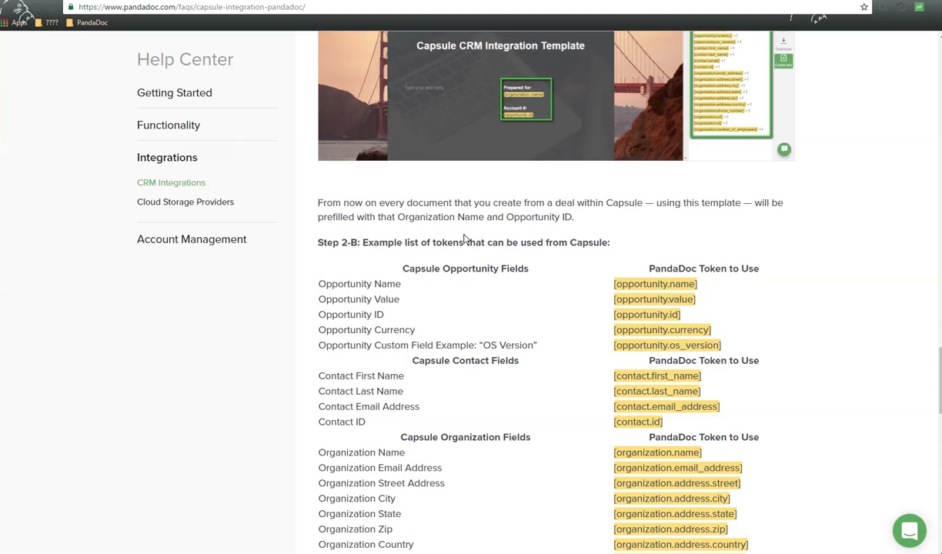
scroll(464, 239, down, 1)
drag(373, 186, 594, 186)
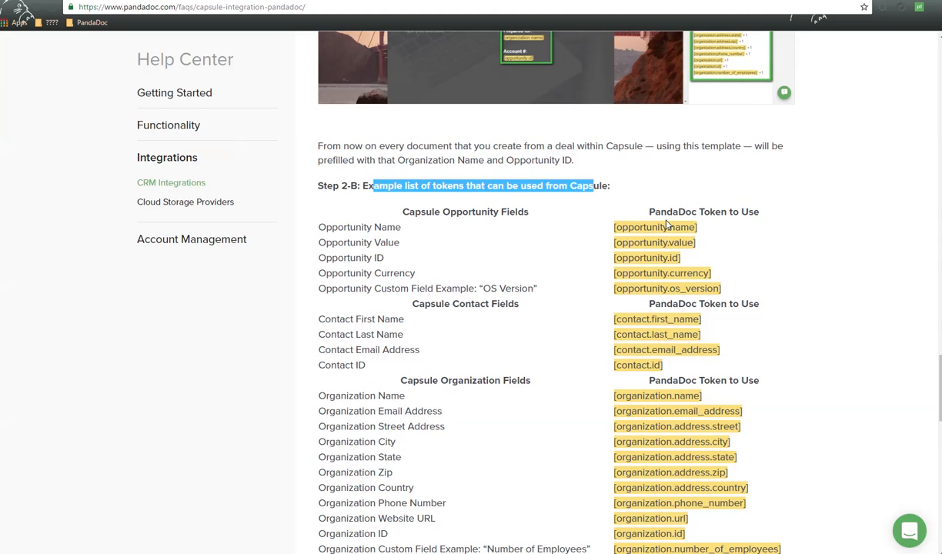
Copy the [opportunity.name] token from the article's Capsule Opportunity Fields list.
drag(661, 227, 696, 228)
drag(636, 231, 614, 228)
right_click(696, 225)
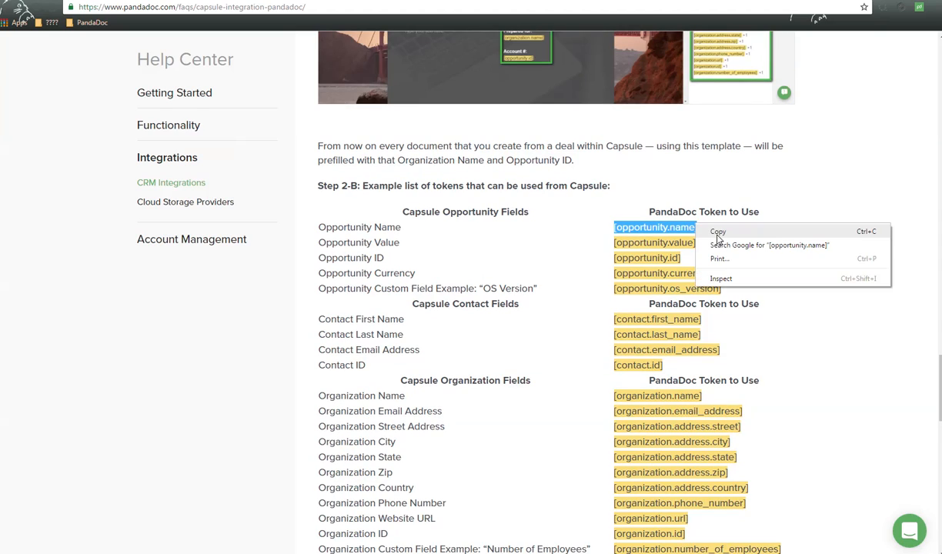
click(717, 234)
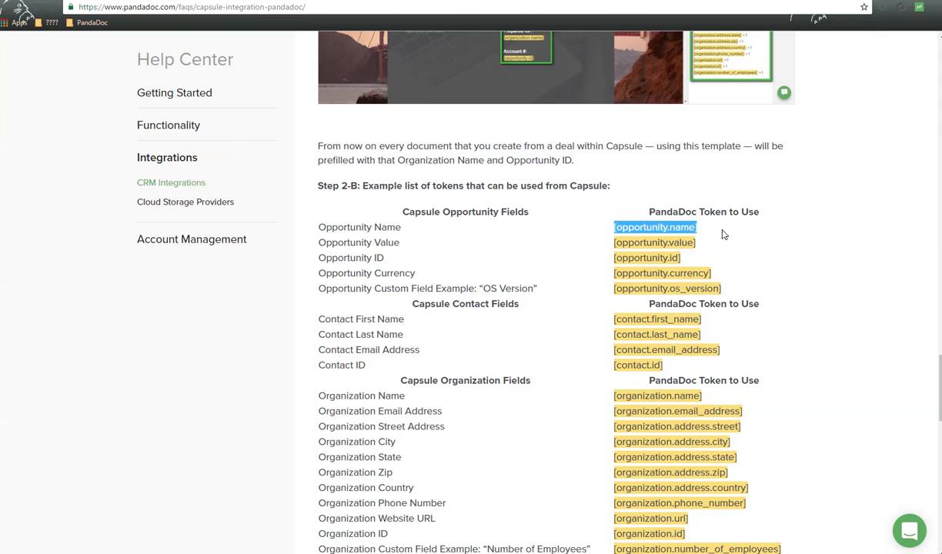
click(722, 234)
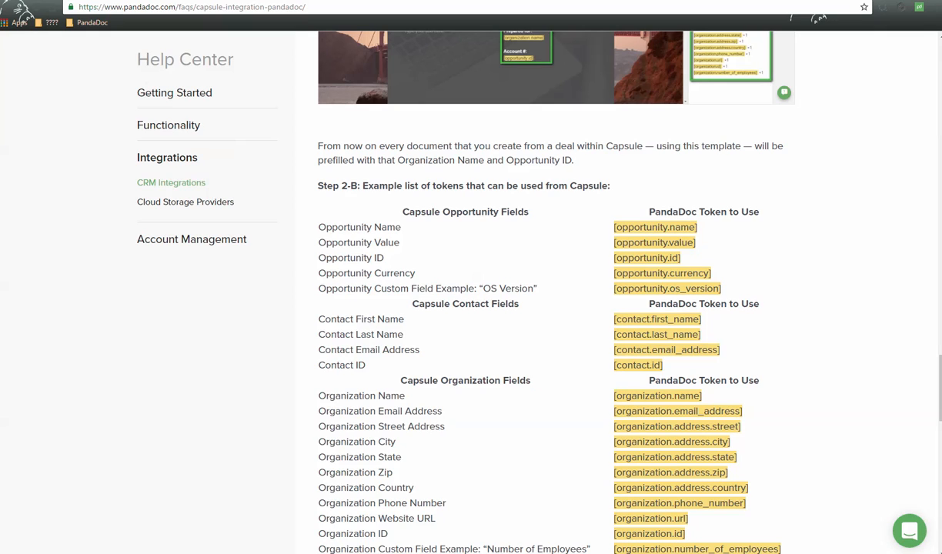
Switch to Capsule CRM and open the Use for Demo Purposes opportunity from the sales pipeline list.
key(ctrl+Tab)
key(ctrl+Tab)
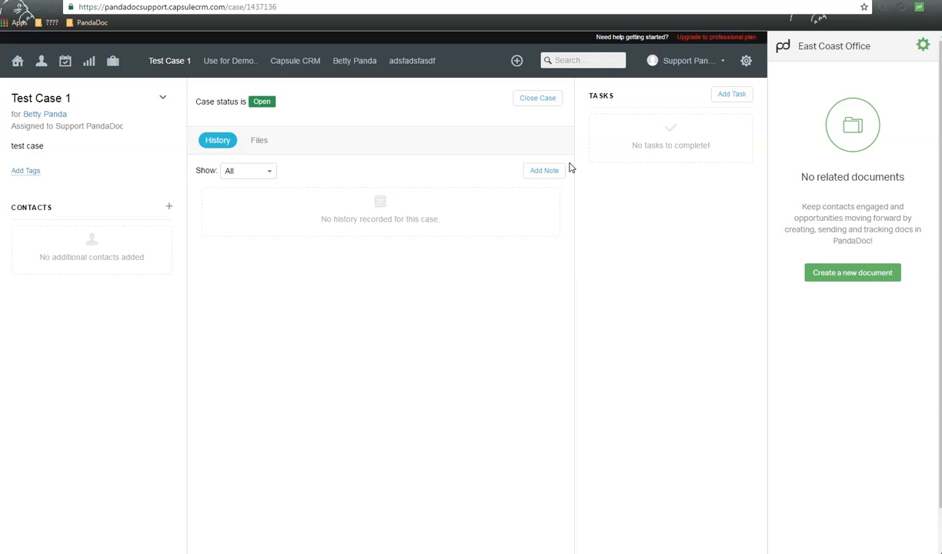
click(87, 63)
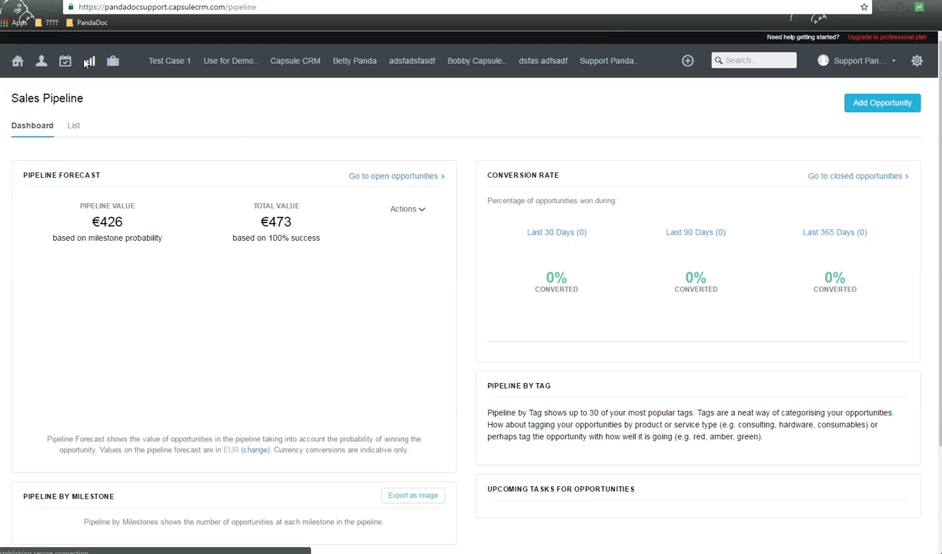
click(73, 125)
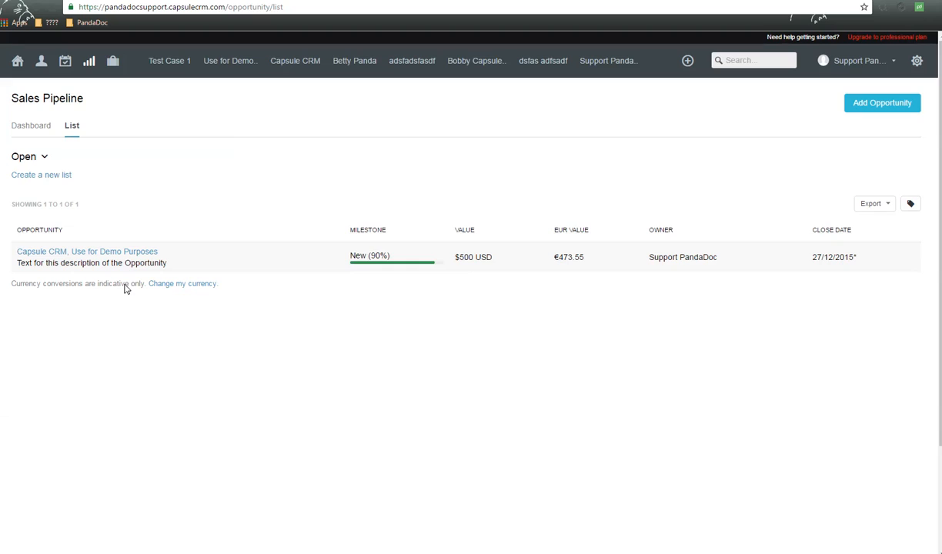
click(127, 256)
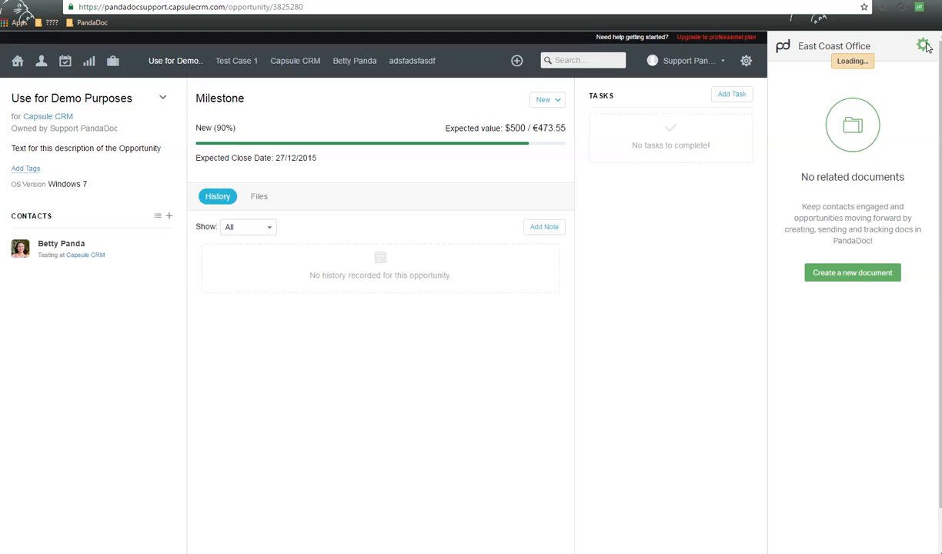
Show the available tokens in the opportunity's PandaDoc settings and copy the [opportunity.name] token.
click(923, 45)
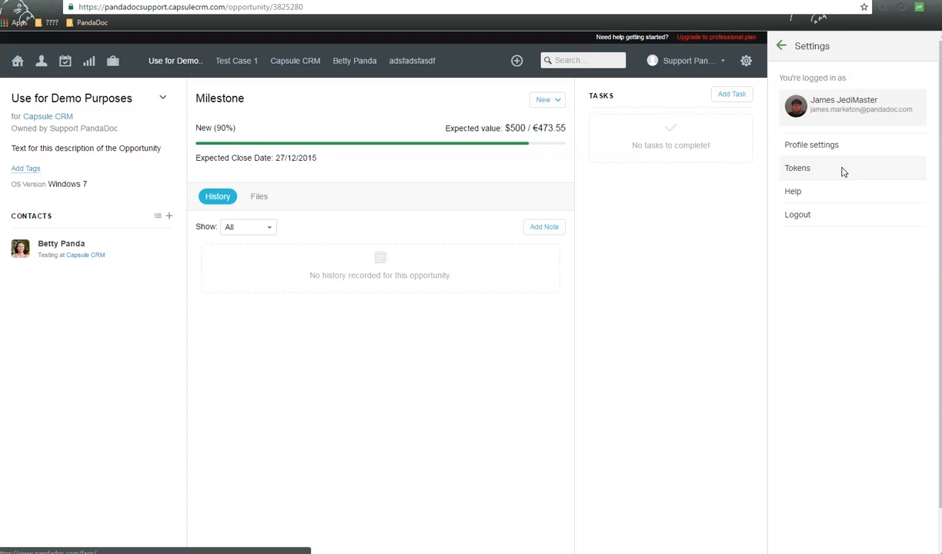
click(842, 170)
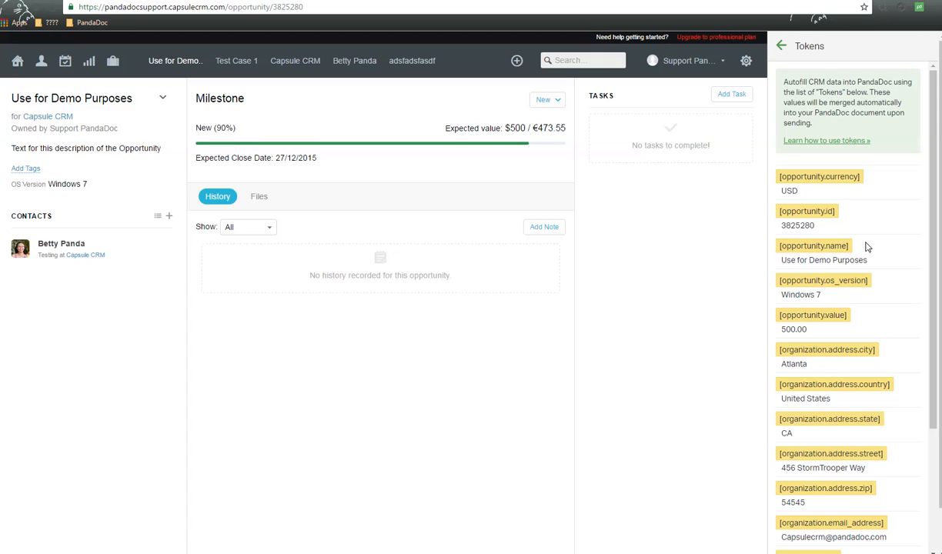
scroll(865, 241, down, 1)
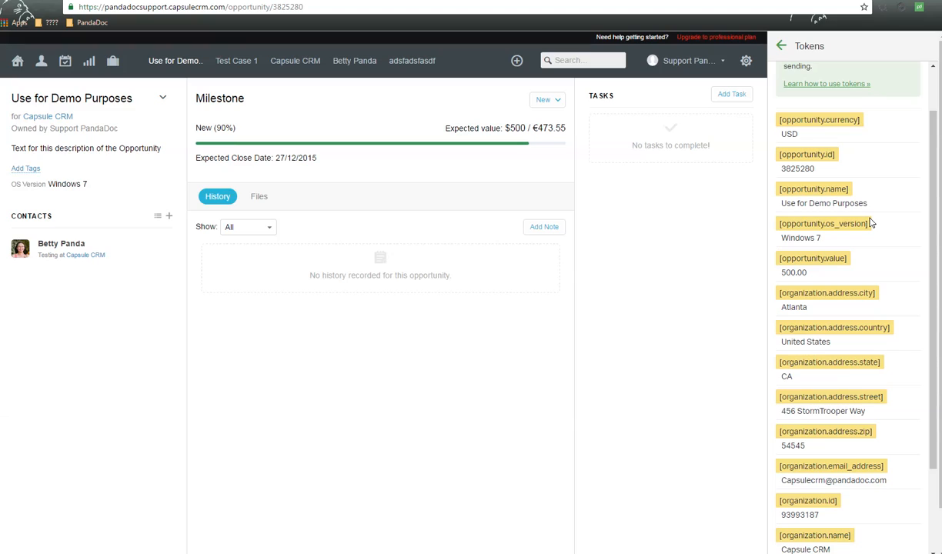
drag(816, 189, 777, 193)
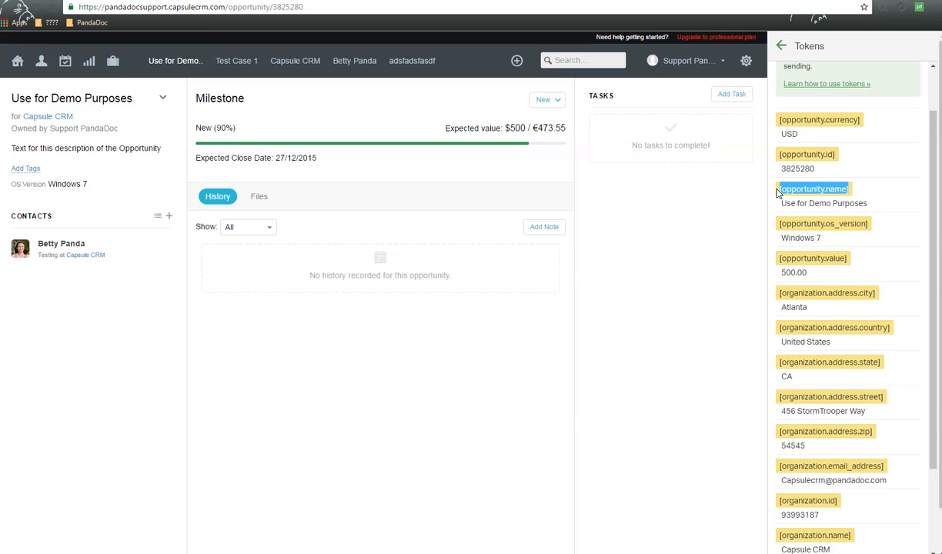
right_click(835, 192)
click(834, 197)
click(870, 203)
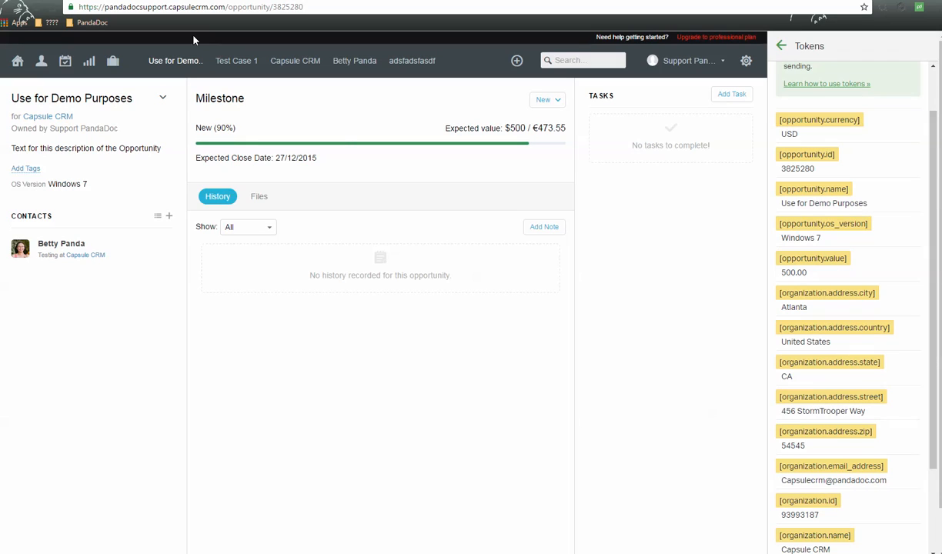
Leave the token list and create a new PandaDoc document from the Capsule CRM Integration Template - Master template.
click(781, 47)
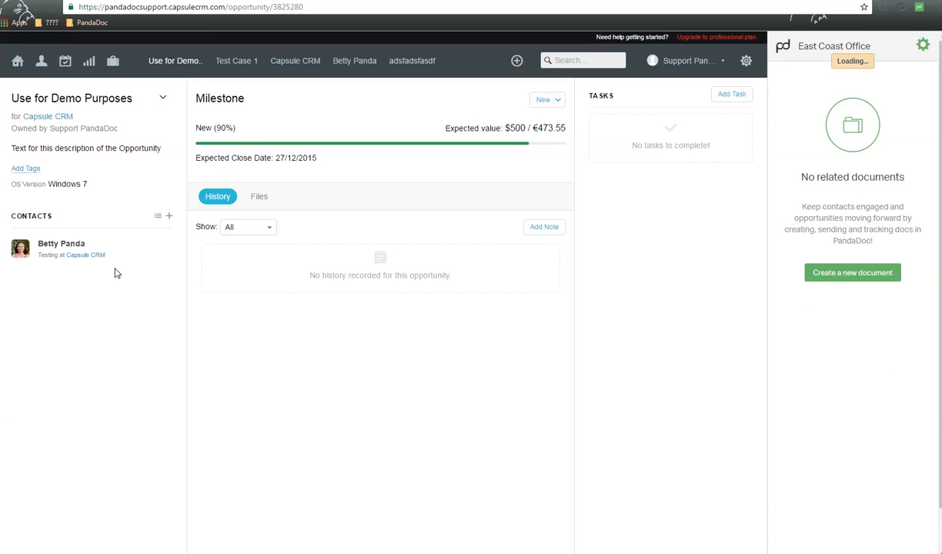
mouse_move(73, 244)
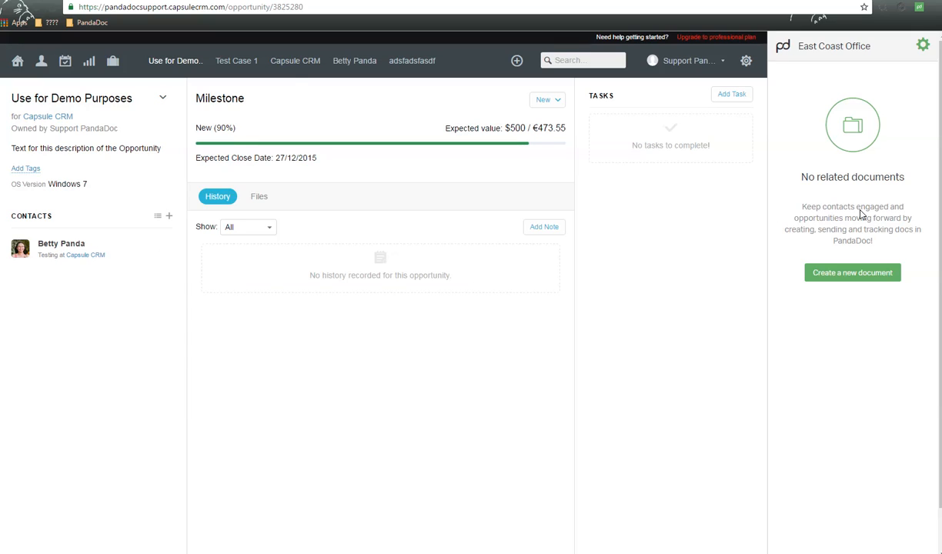
click(854, 275)
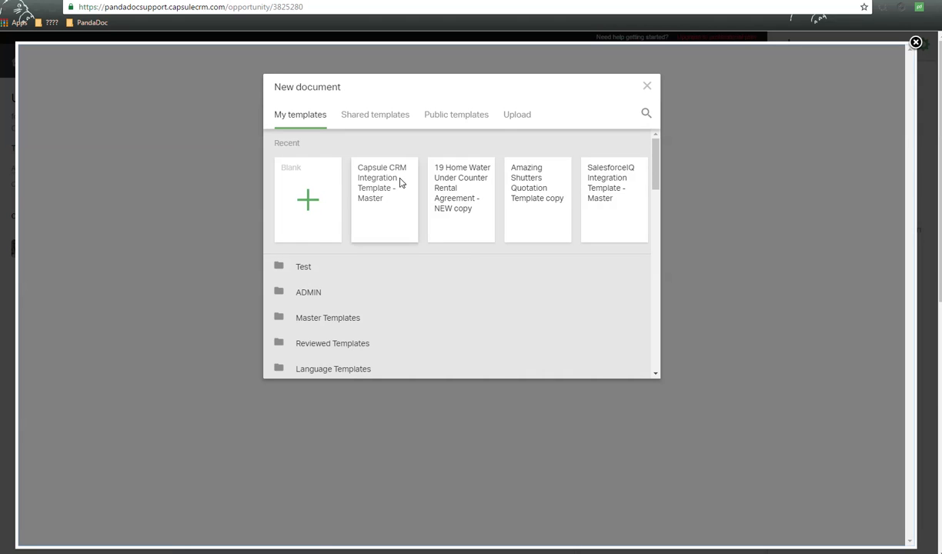
click(397, 183)
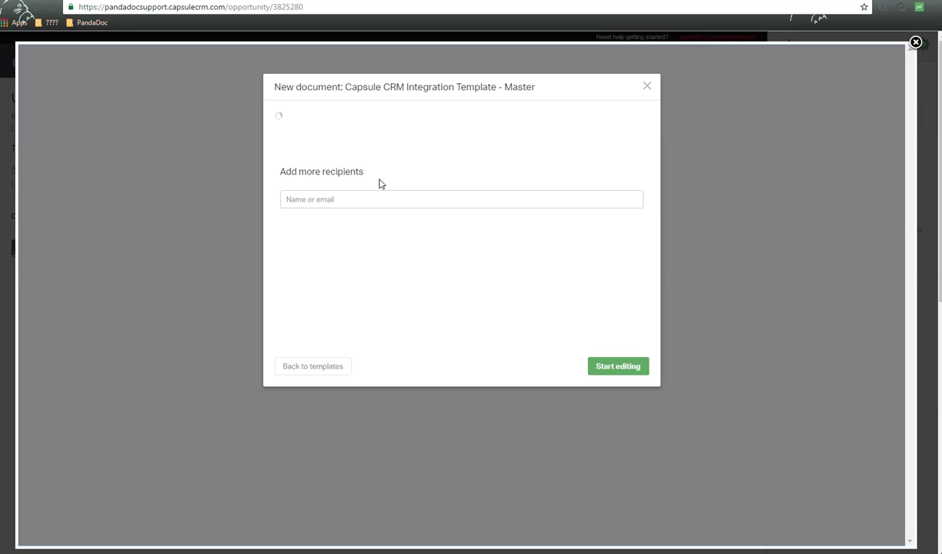
Assign the opportunity's contact to the Decision Maker role and start editing the new document.
drag(281, 120, 400, 121)
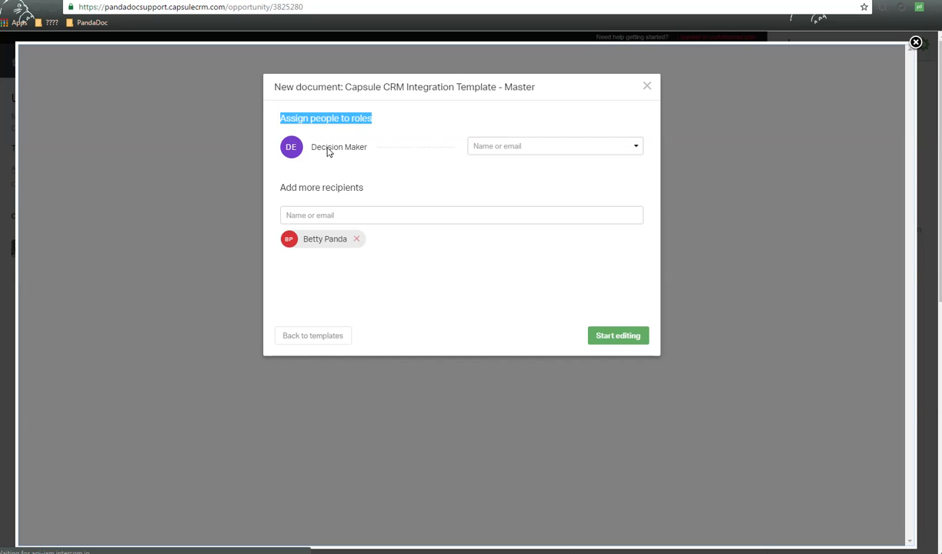
drag(313, 149, 389, 155)
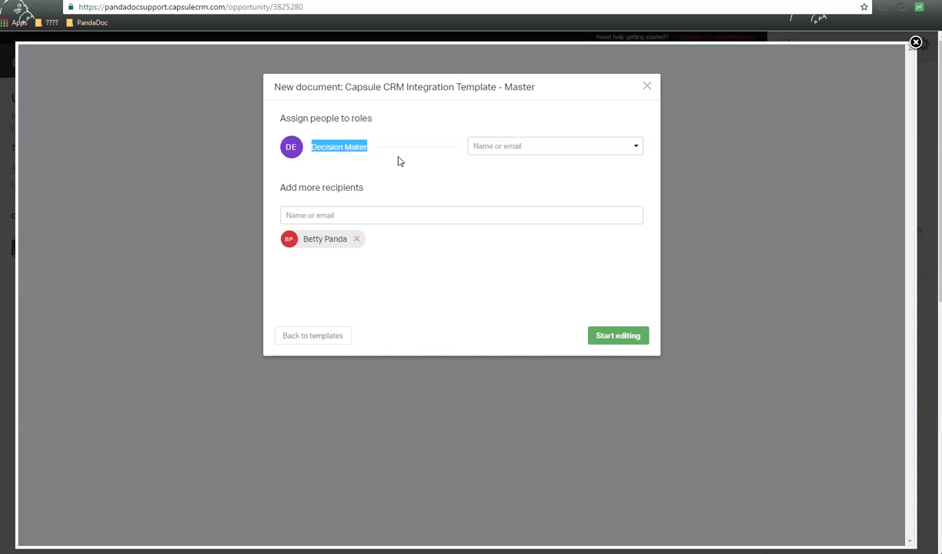
click(546, 147)
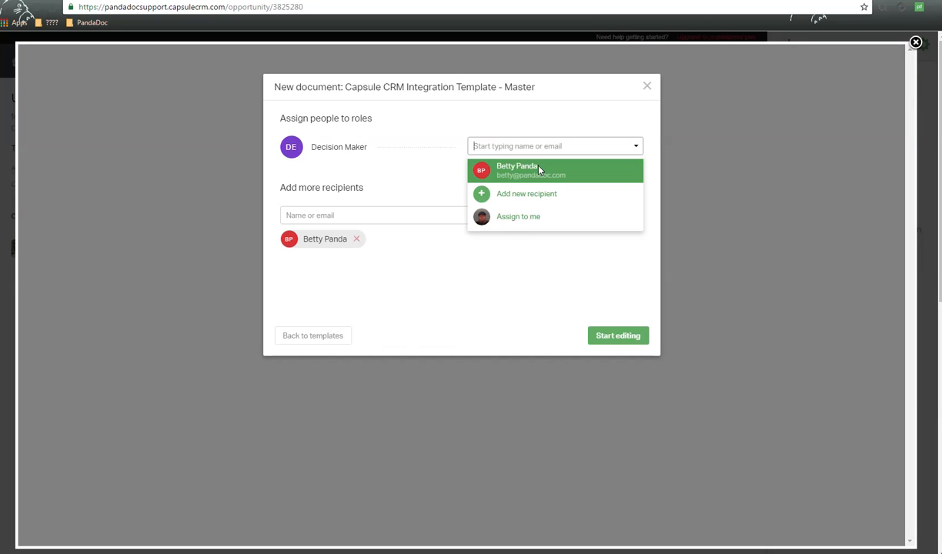
click(539, 170)
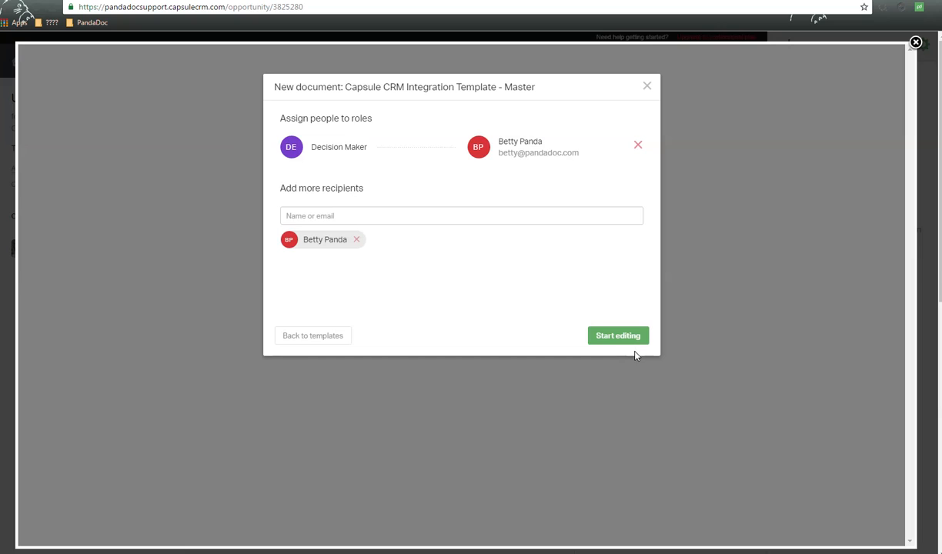
click(617, 337)
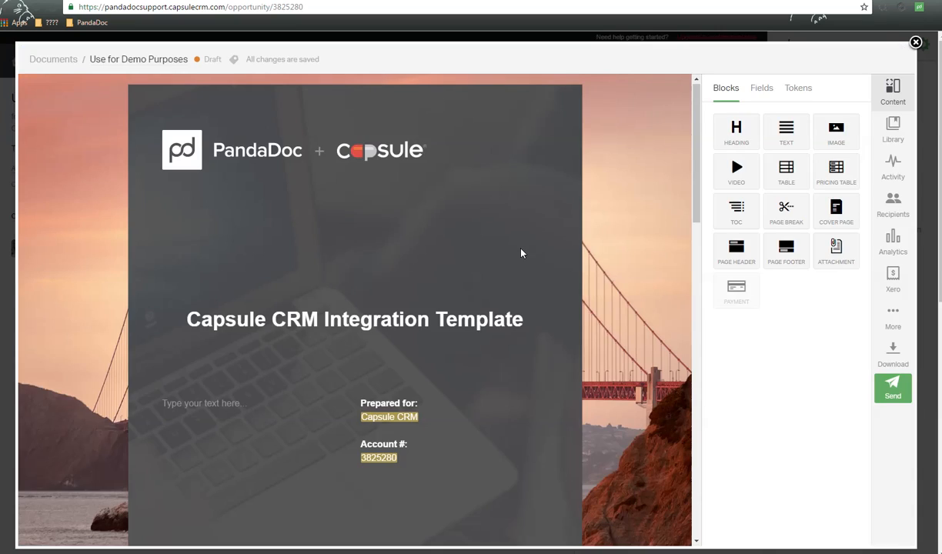
Examine how the role, opportunity, contact, organization and case tokens are filled in throughout the new document.
scroll(395, 192, down, 3)
scroll(427, 221, down, 2)
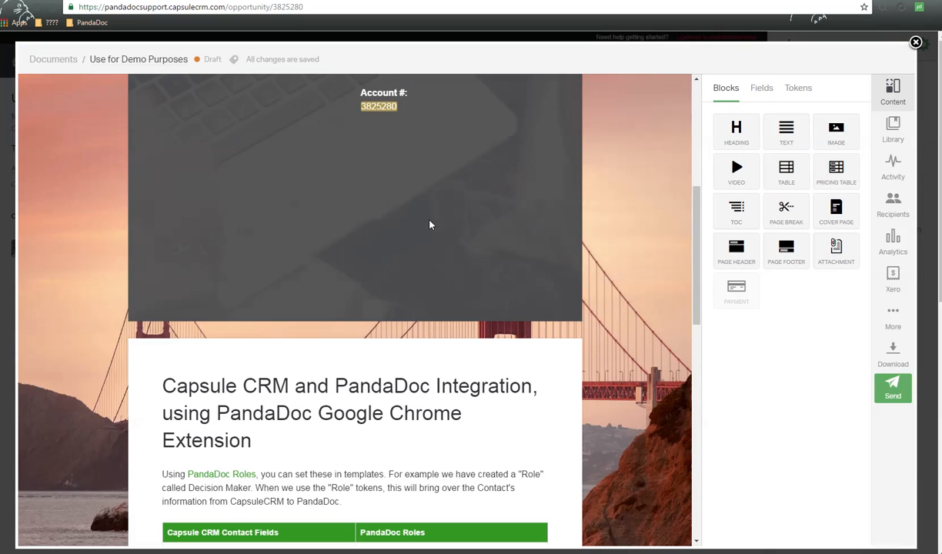
scroll(421, 220, down, 5)
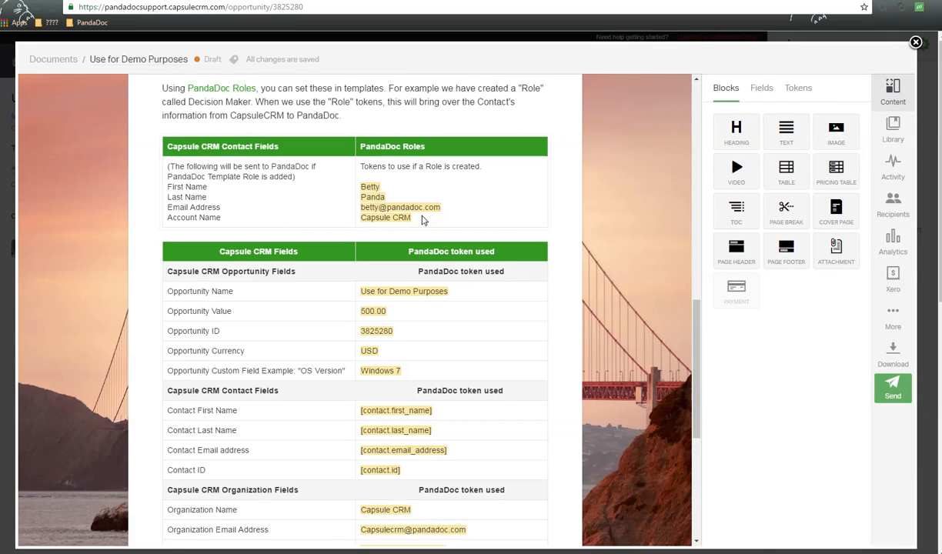
click(422, 218)
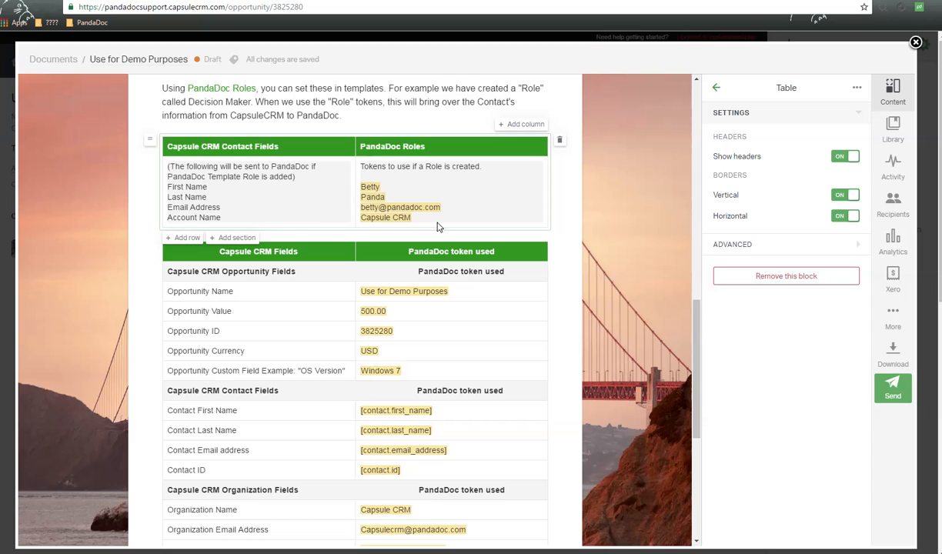
scroll(431, 208, down, 2)
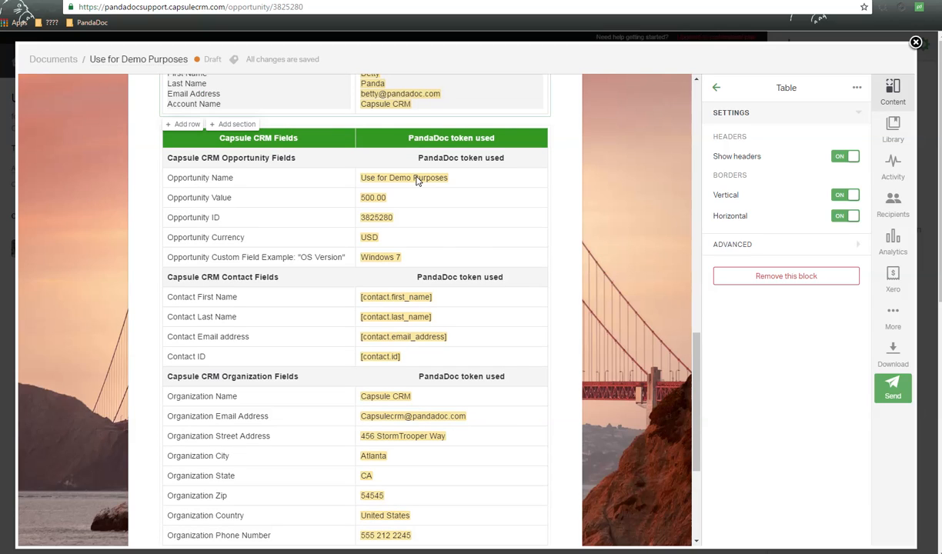
click(417, 227)
scroll(415, 228, down, 1)
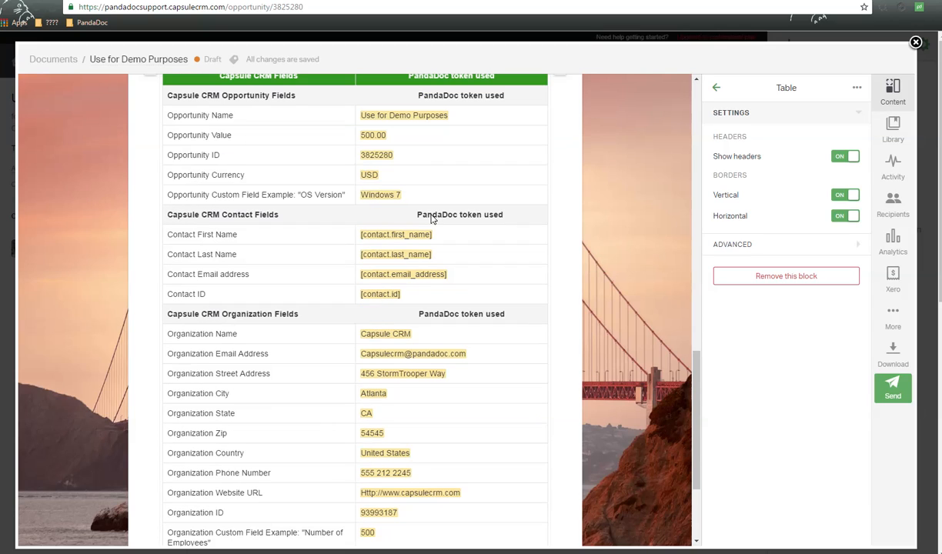
scroll(432, 219, down, 2)
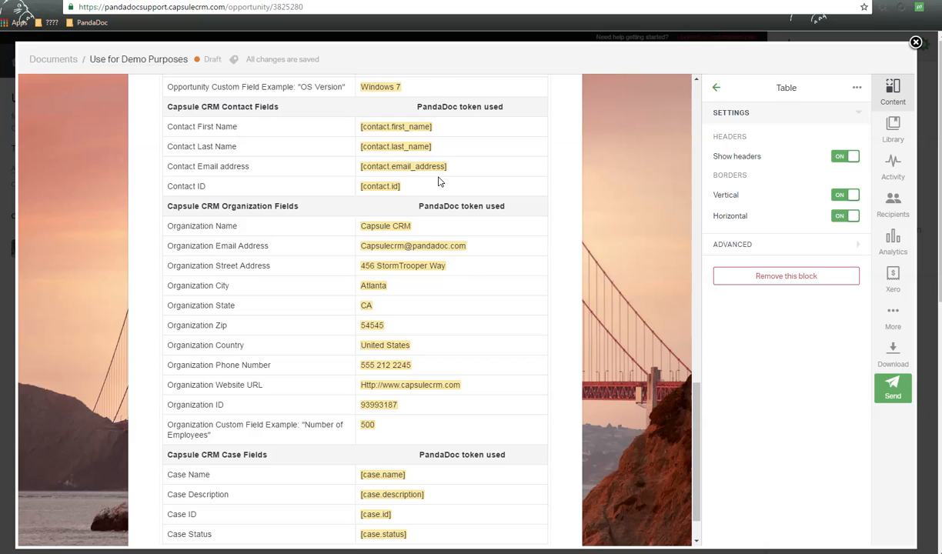
scroll(437, 183, down, 1)
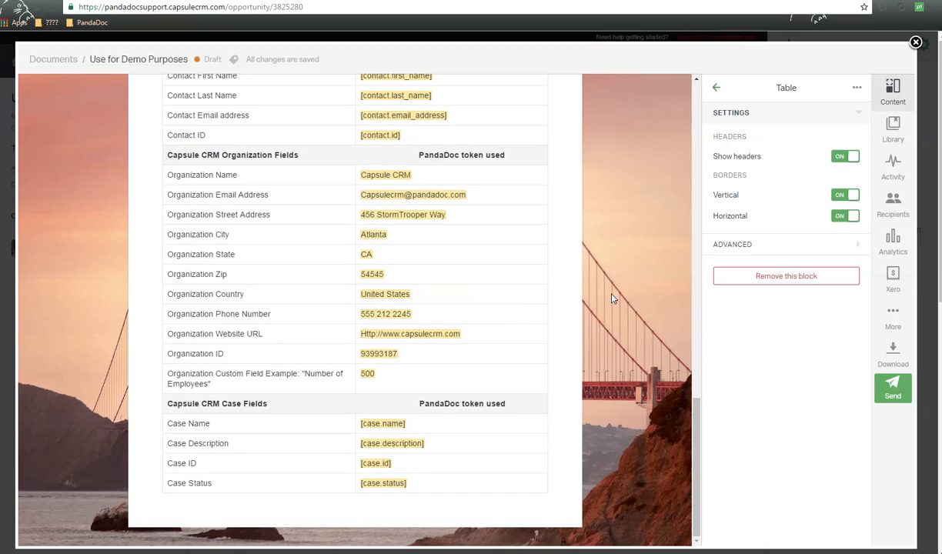
Start sending the document, keeping Use for Demo Purposes as its name, and continue to the email message.
scroll(610, 303, up, 10)
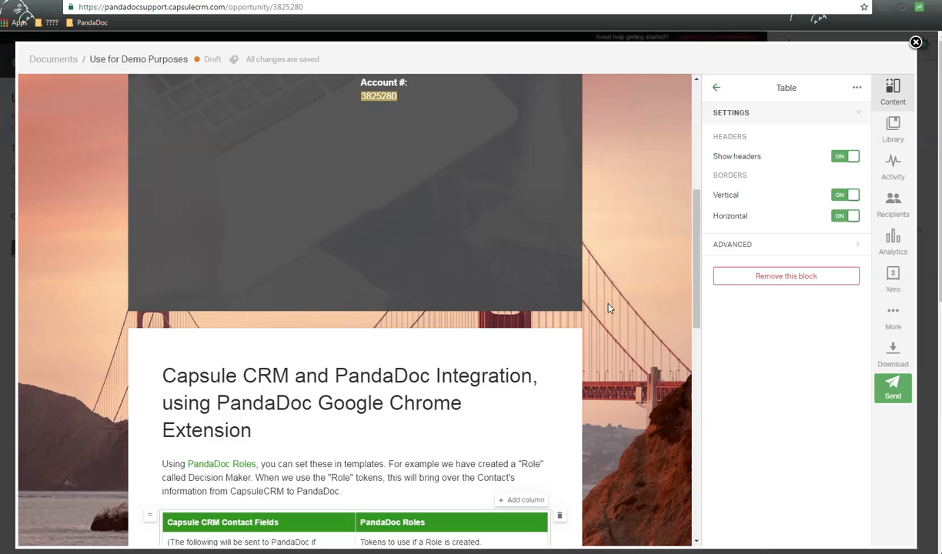
scroll(608, 308, up, 5)
click(892, 387)
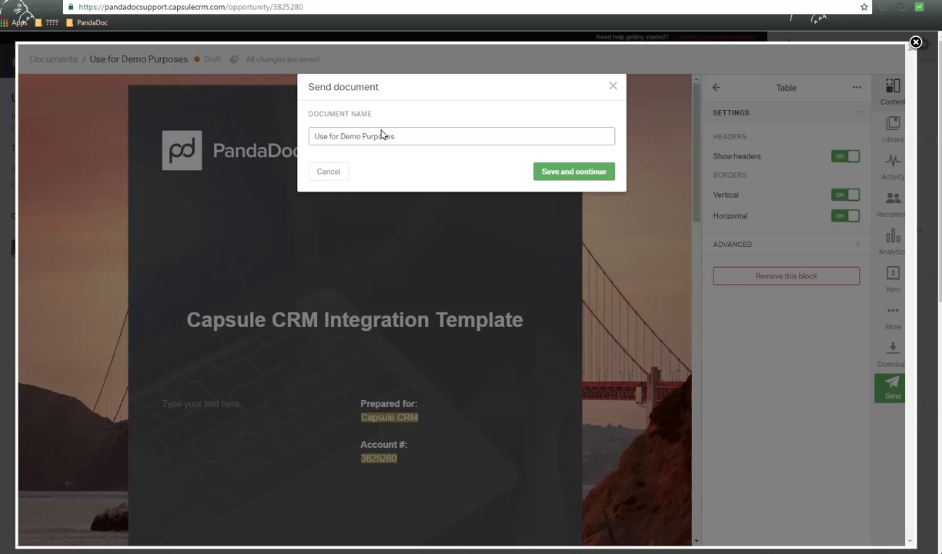
click(426, 137)
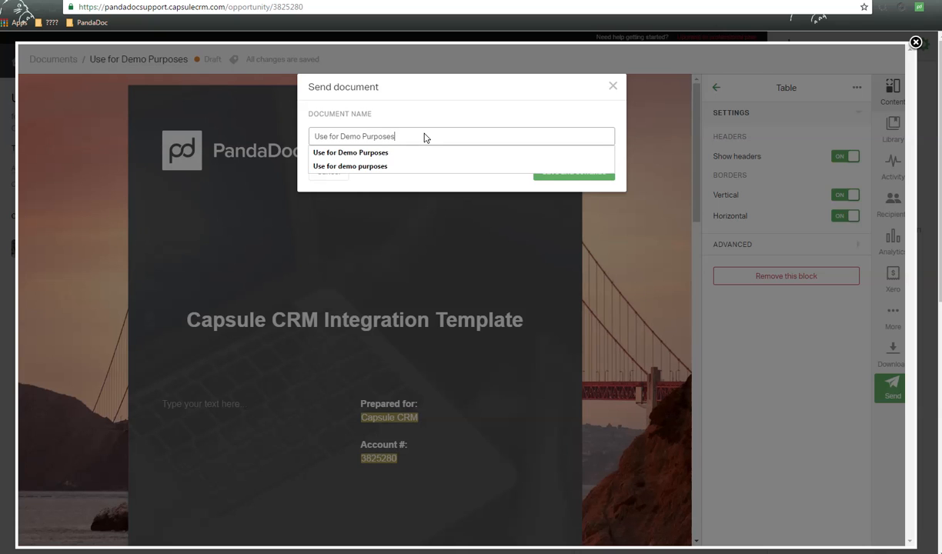
click(402, 139)
triple_click(370, 137)
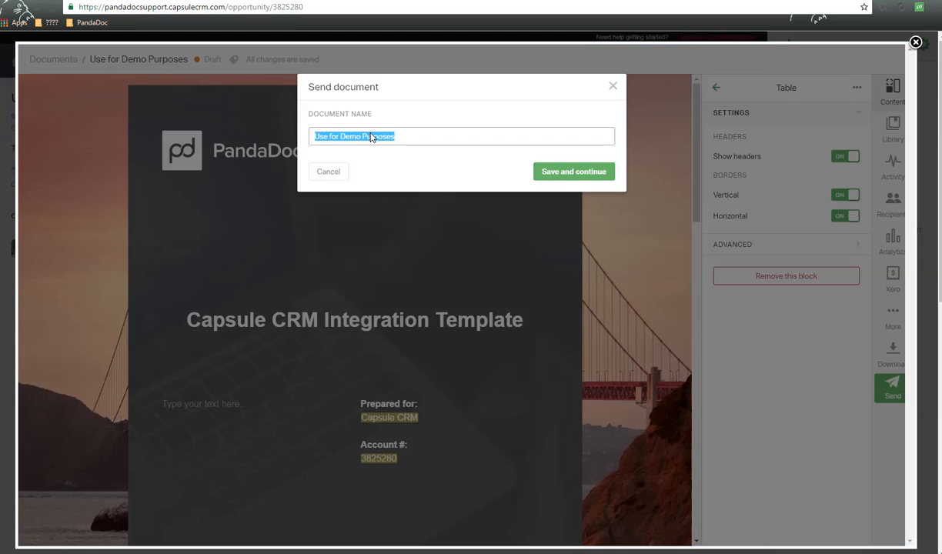
click(511, 193)
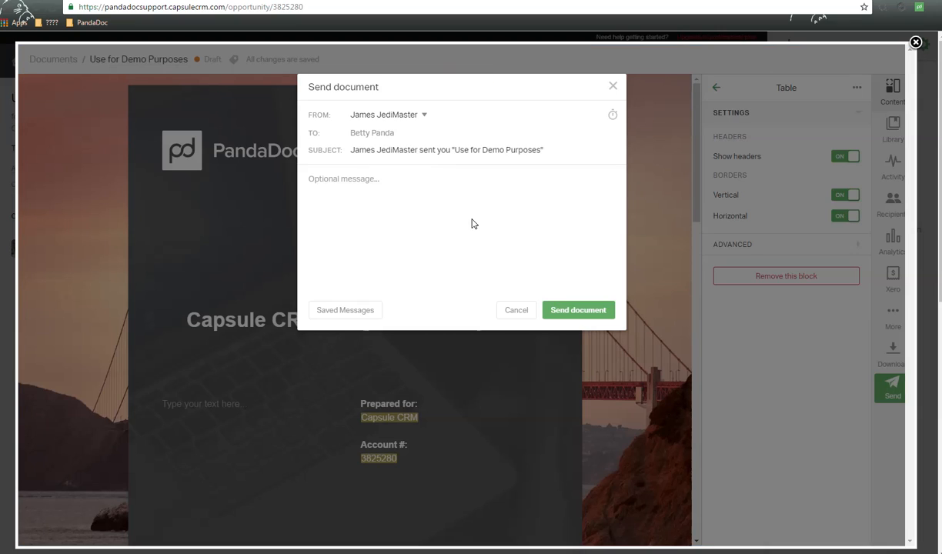
Send the document with the saved message asking the recipient to open and complete it, and return to the Capsule opportunity.
click(387, 214)
click(354, 311)
click(360, 163)
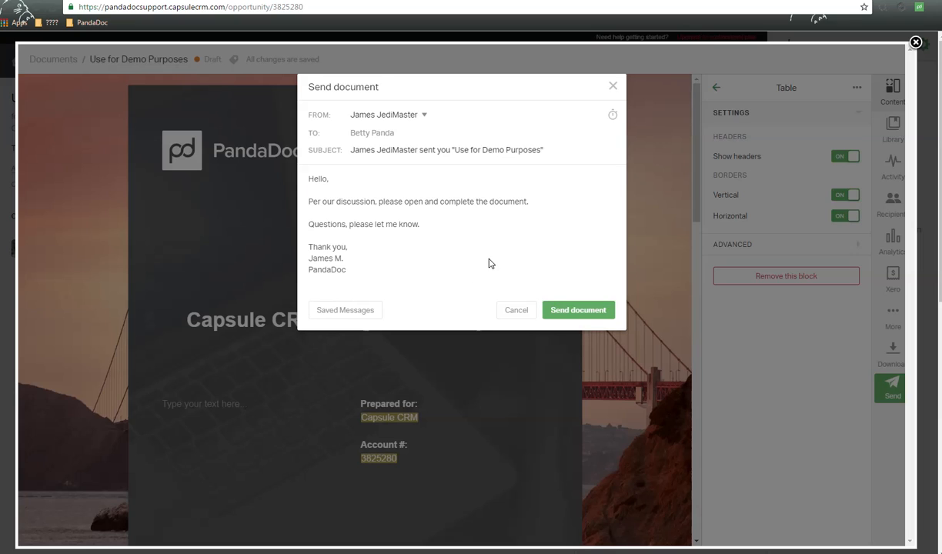
click(596, 310)
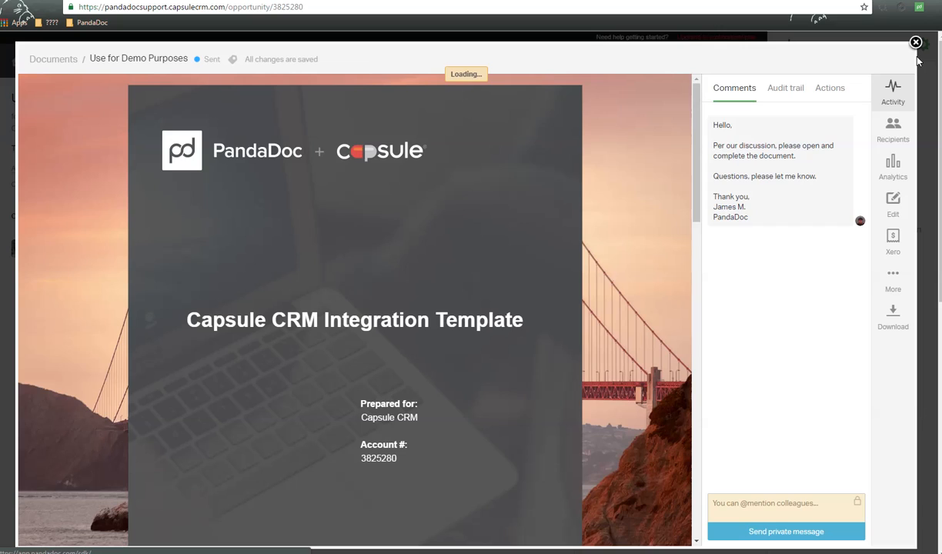
click(915, 43)
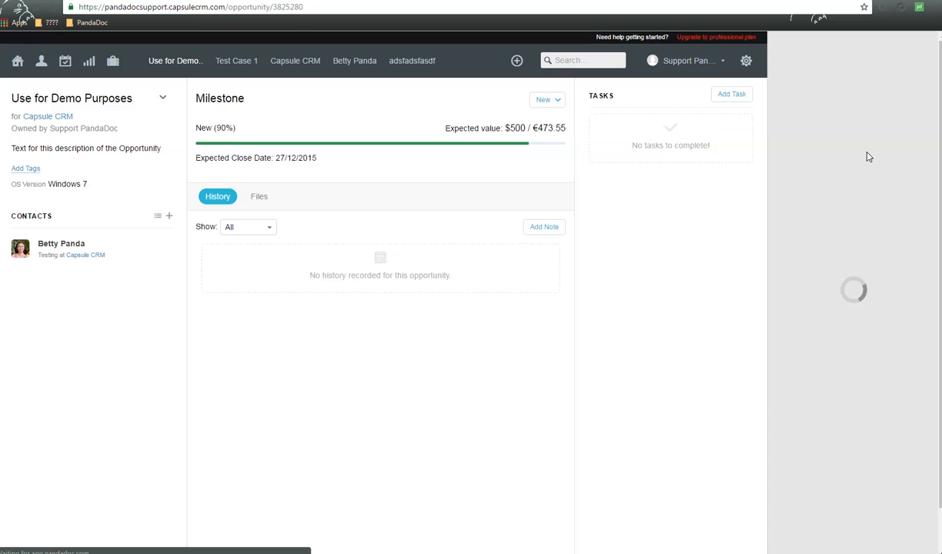